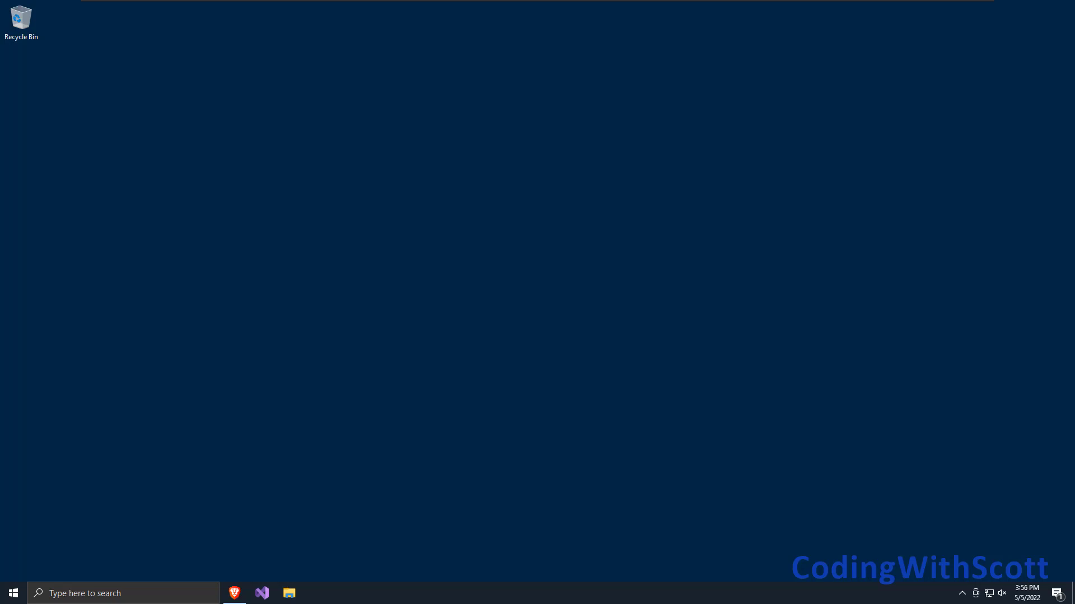
Switch to the web browser, view the GitHub profile's list of repositories, and return to the desktop
click(247, 579)
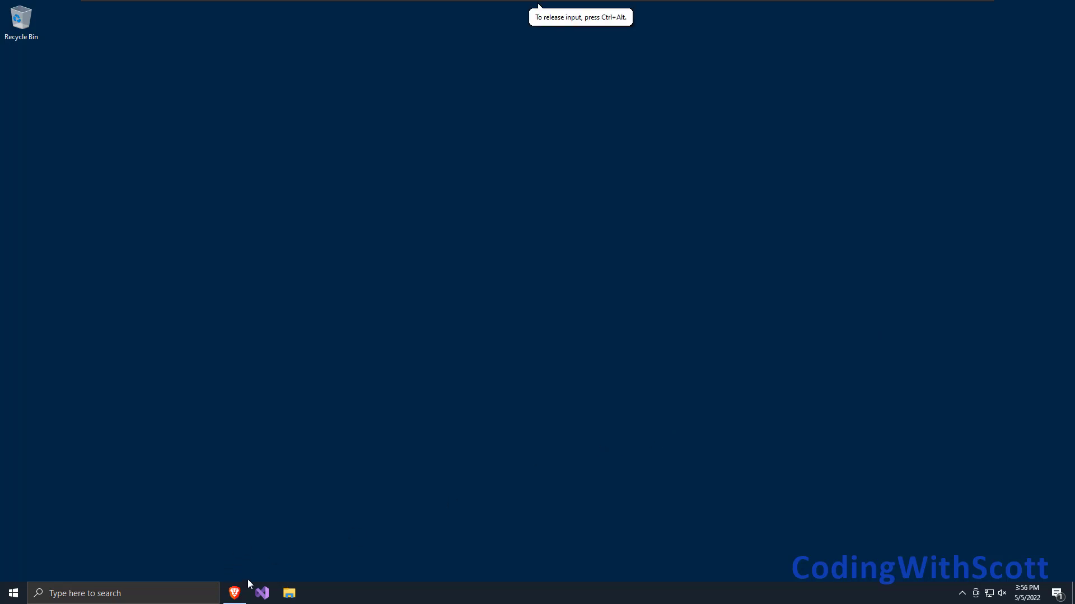
click(240, 592)
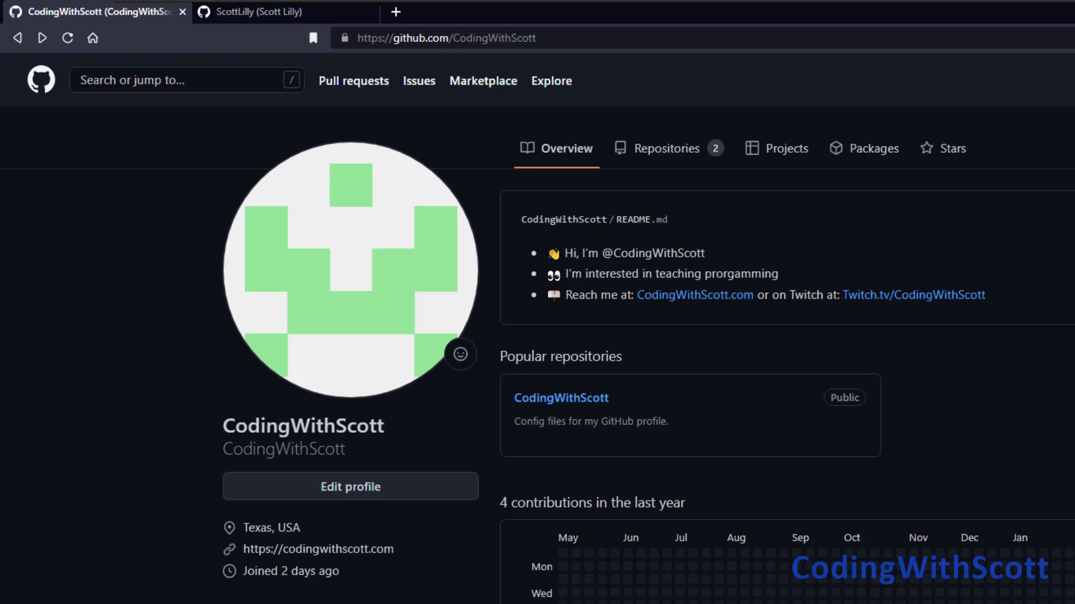
key(alt+F4)
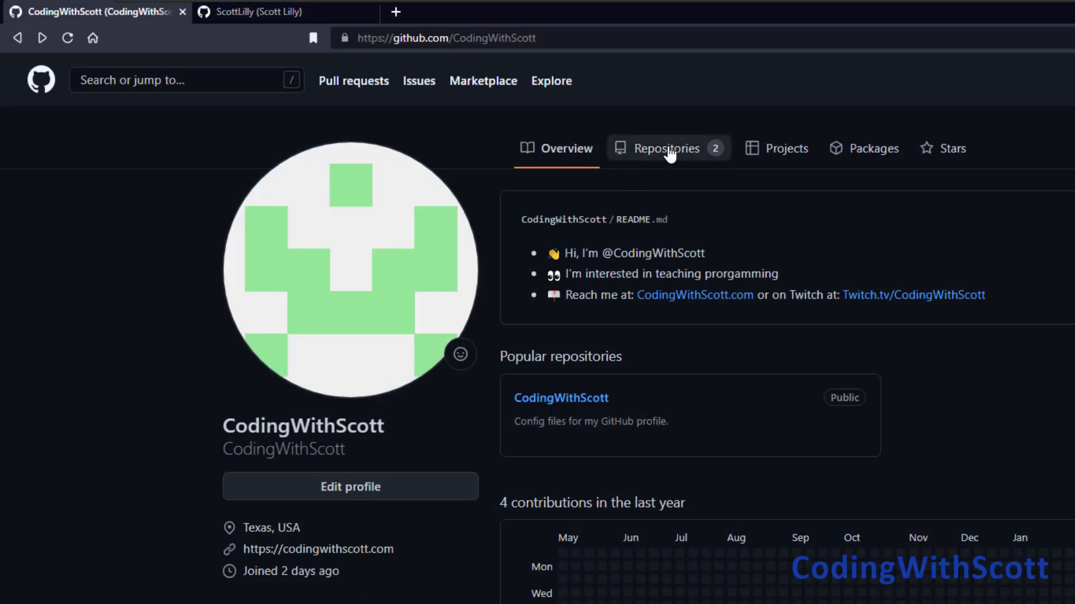
click(669, 155)
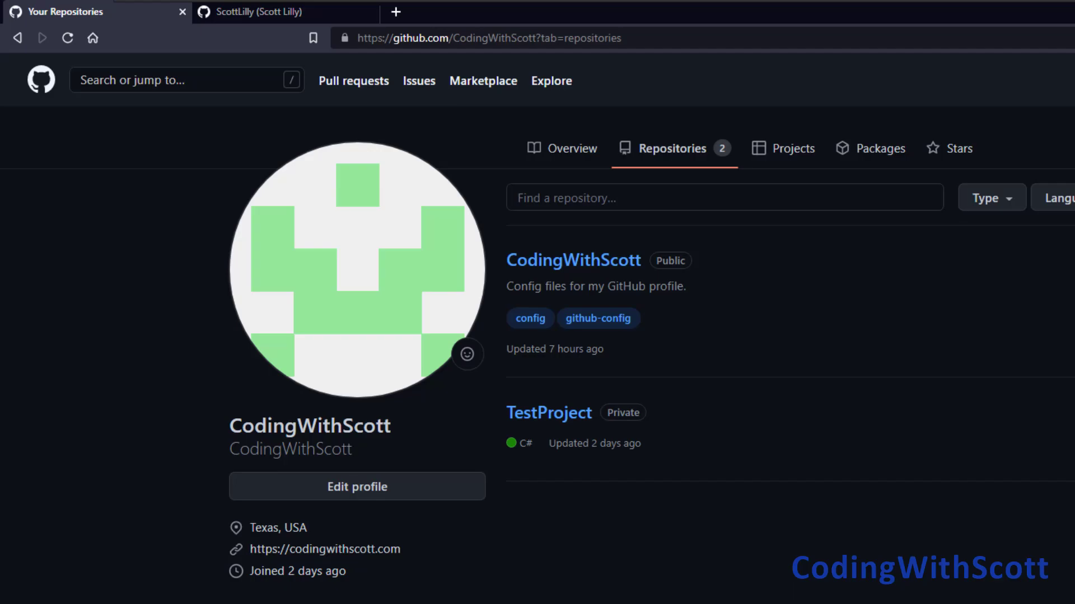
click(1012, 15)
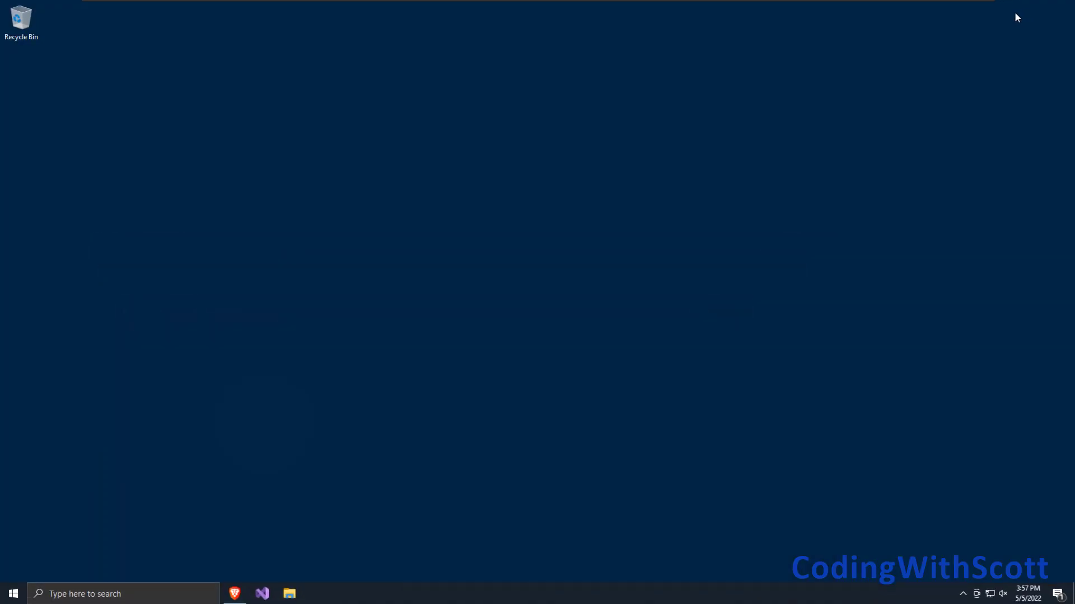
Start Visual Studio 2022 and begin a new project from the C# Console App template
click(262, 594)
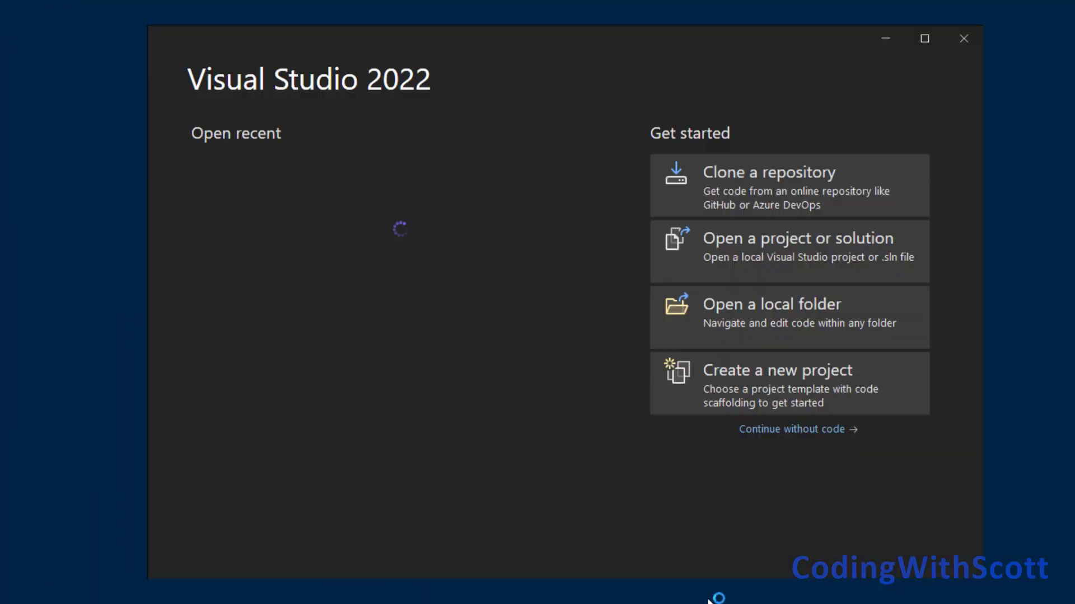
click(771, 388)
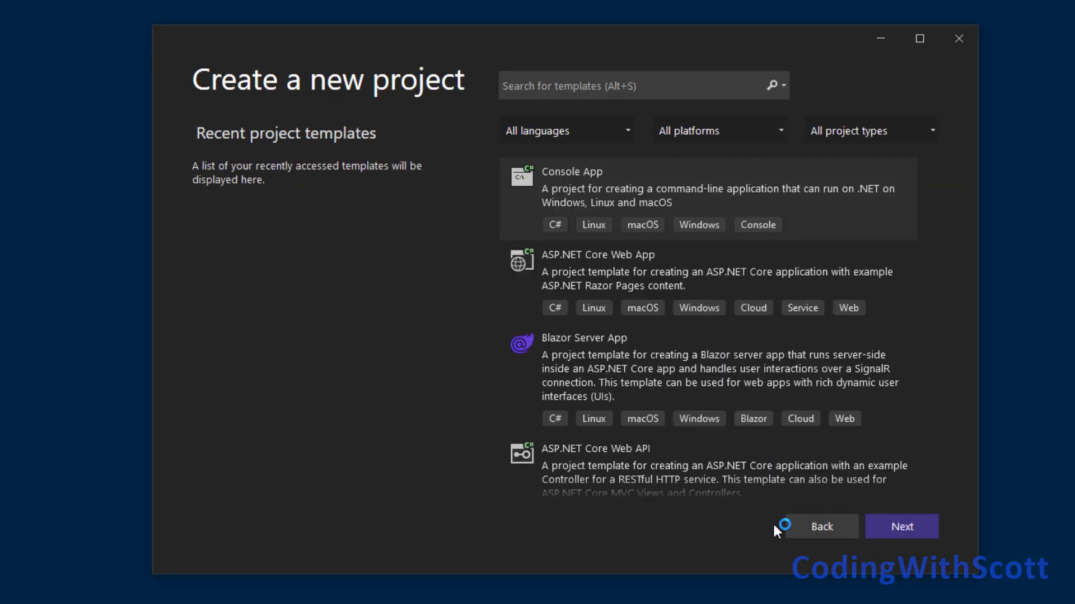
click(898, 533)
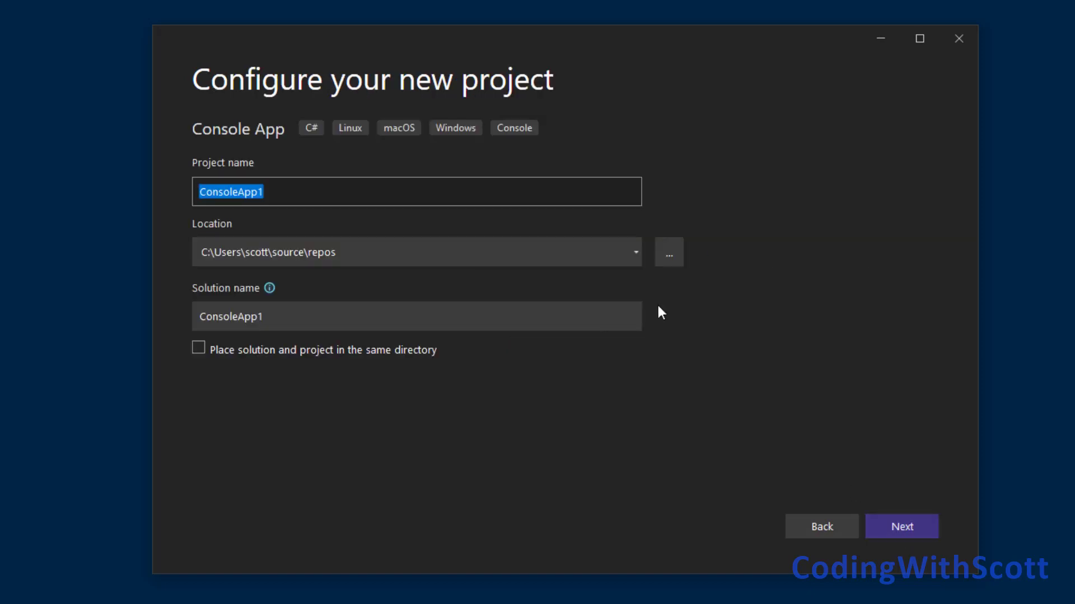
Name the new project and its solution MyGitHubTestProject
drag(355, 197, 129, 203)
text(My)
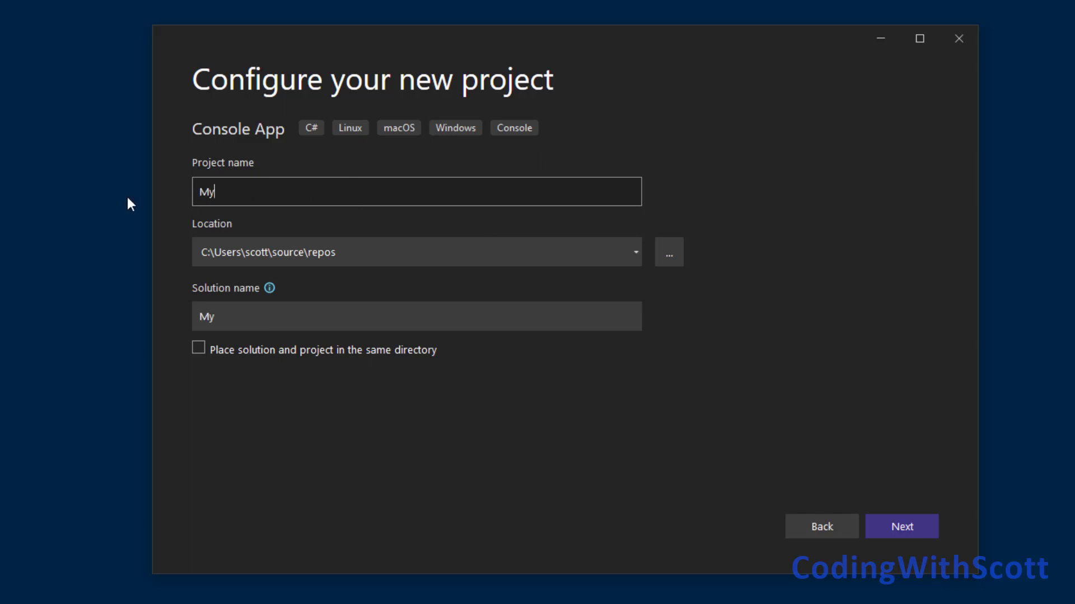
text(GitHubTes)
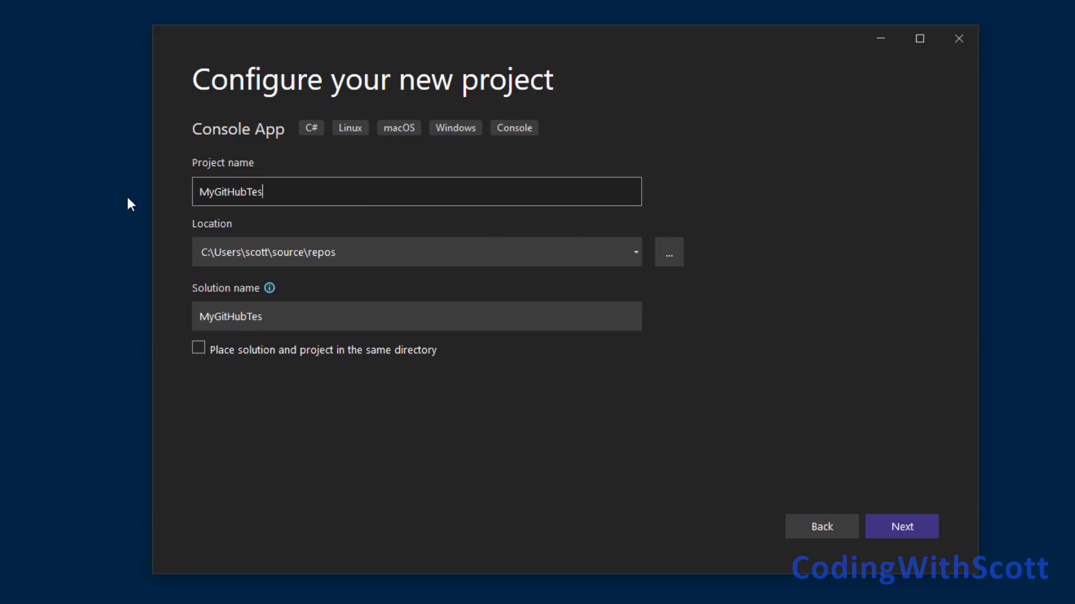
text(tProject)
Set the project location to E:\Projects and create the project with .NET 6.0 (Long-term support)
click(680, 258)
scroll(228, 358, down, 3)
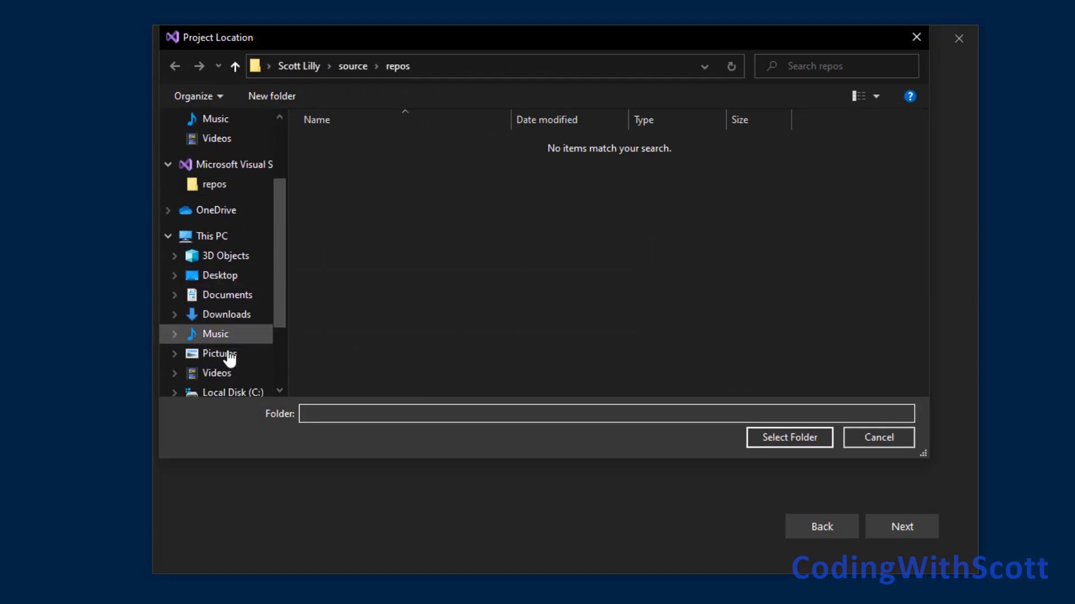
click(234, 368)
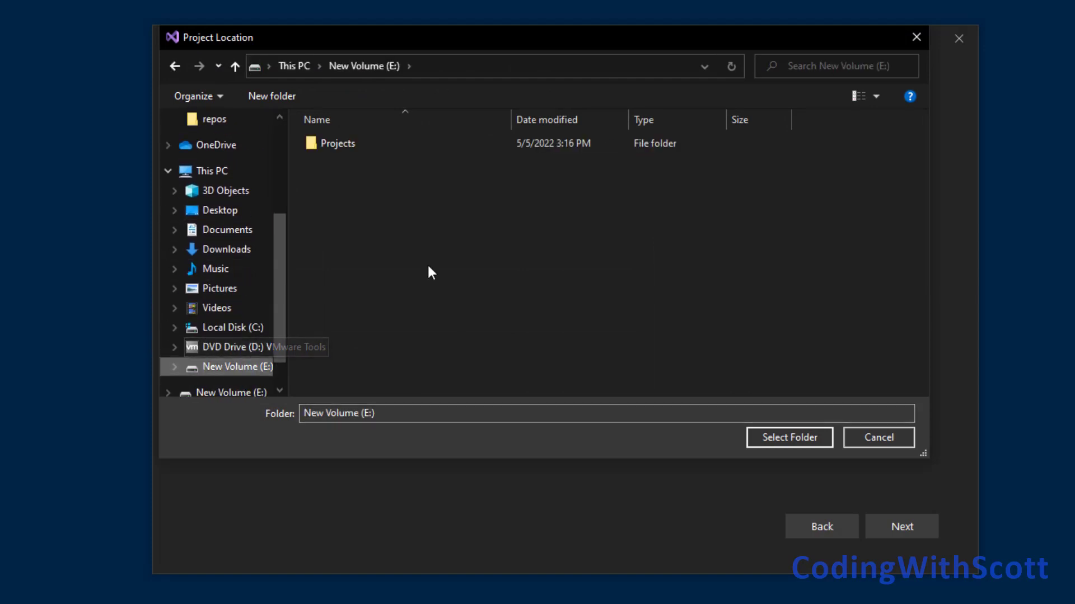
double_click(331, 143)
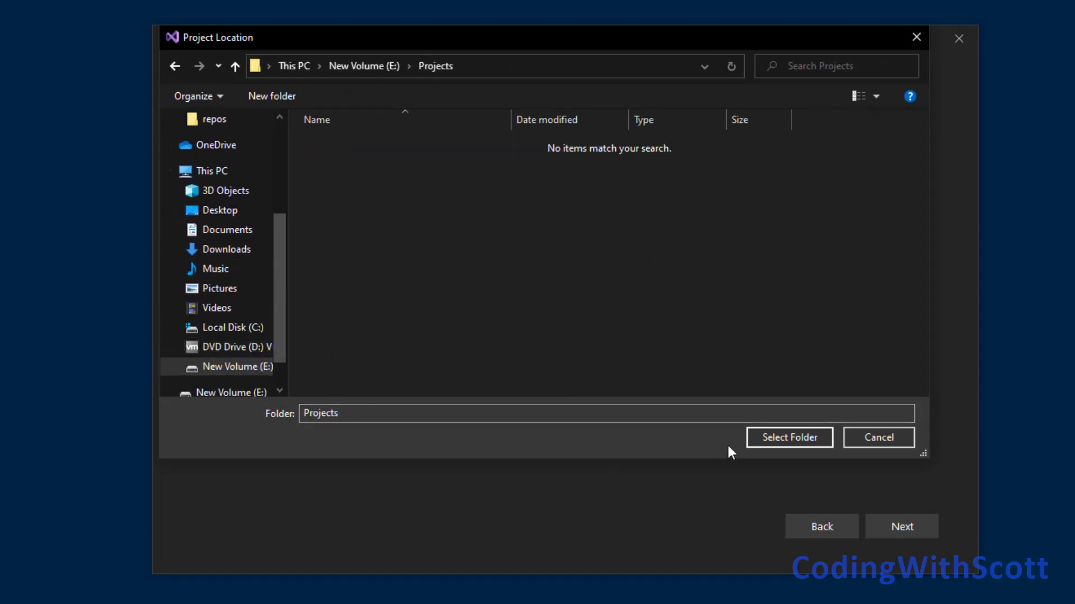
click(777, 435)
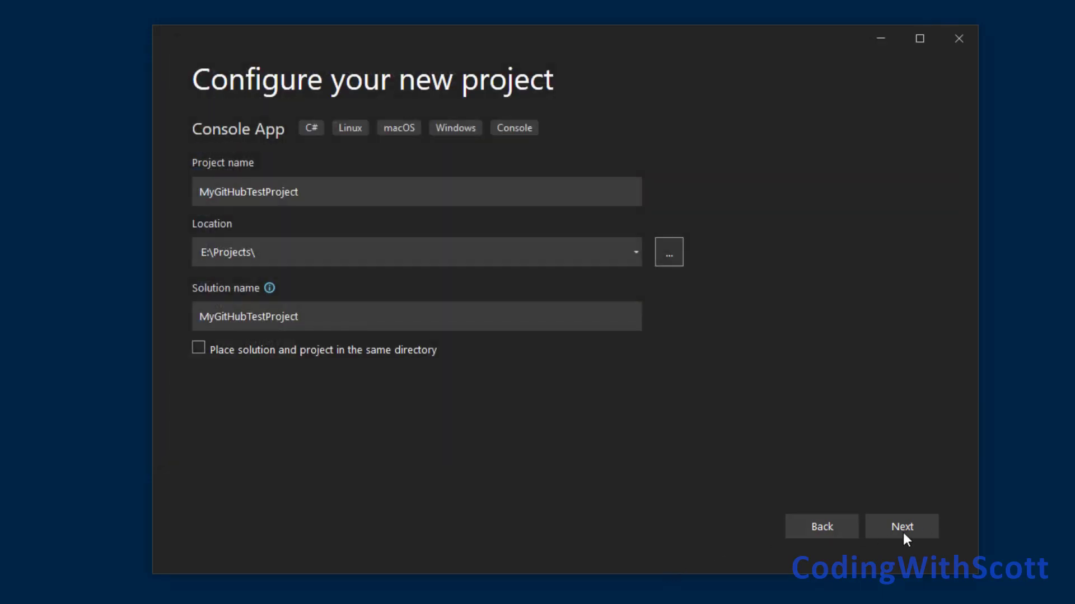
click(902, 532)
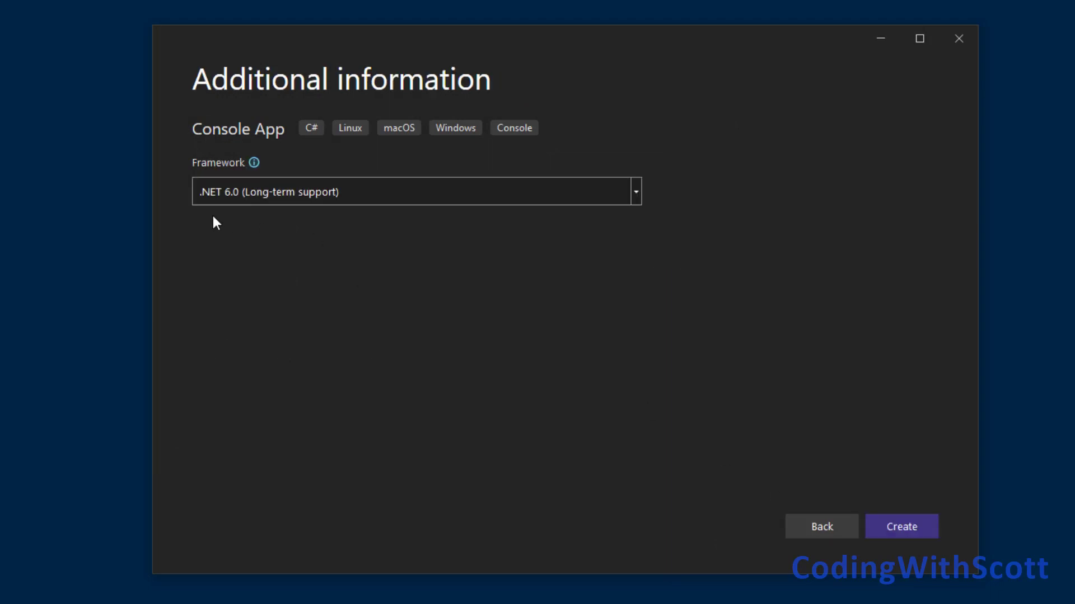
click(881, 532)
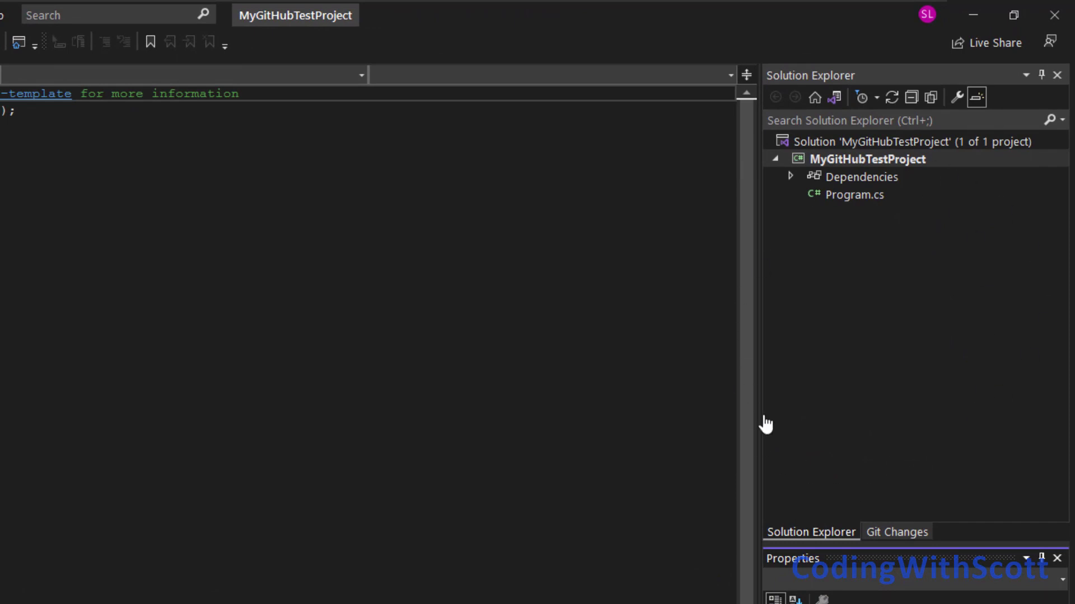
Show the Git Changes view and start adding the solution to Git source control
click(896, 533)
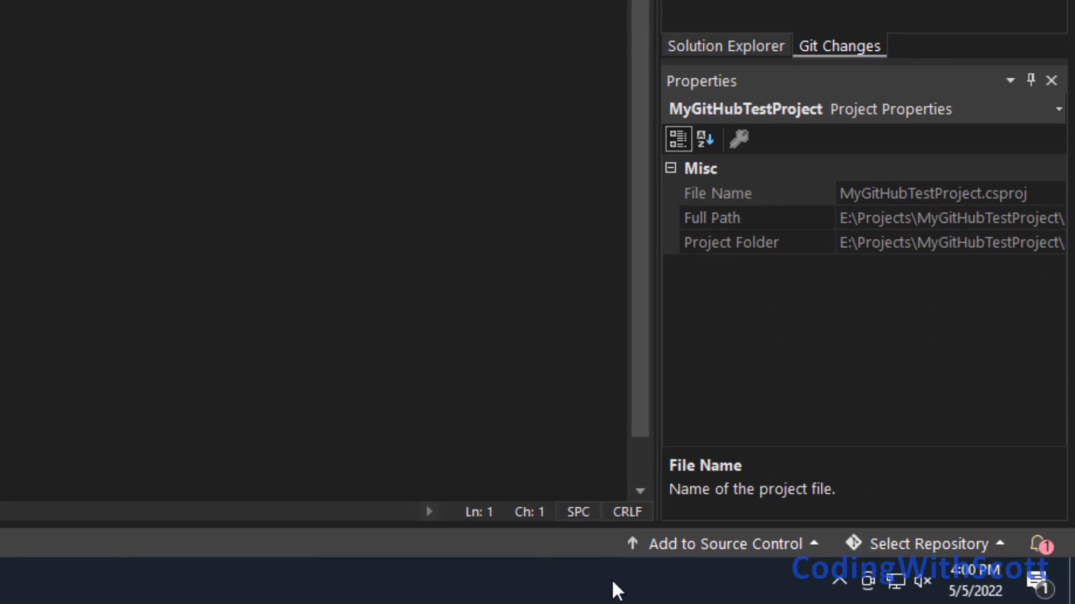
click(694, 544)
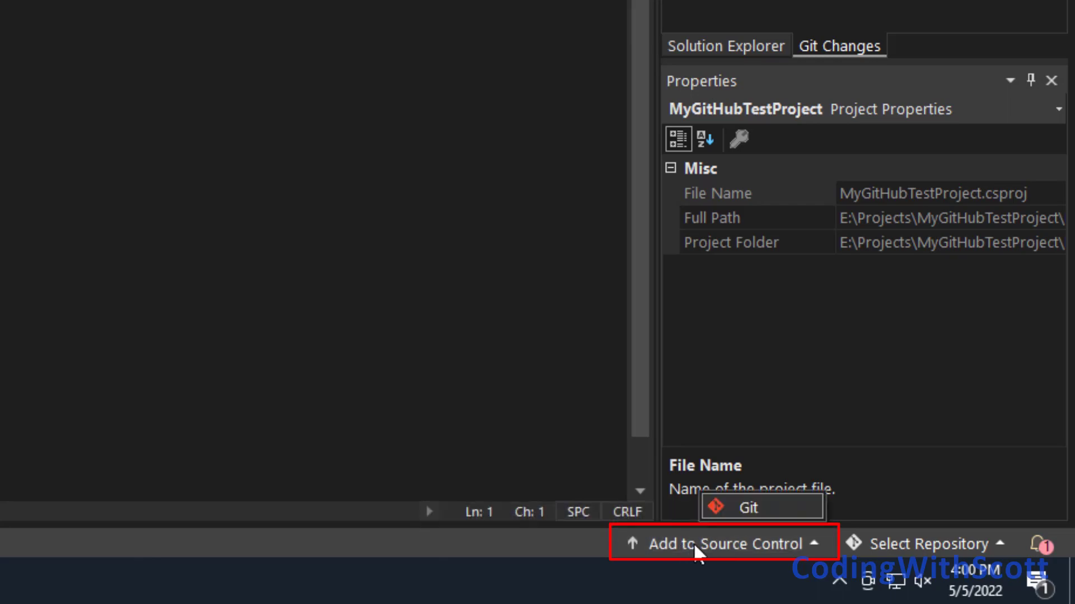
click(741, 509)
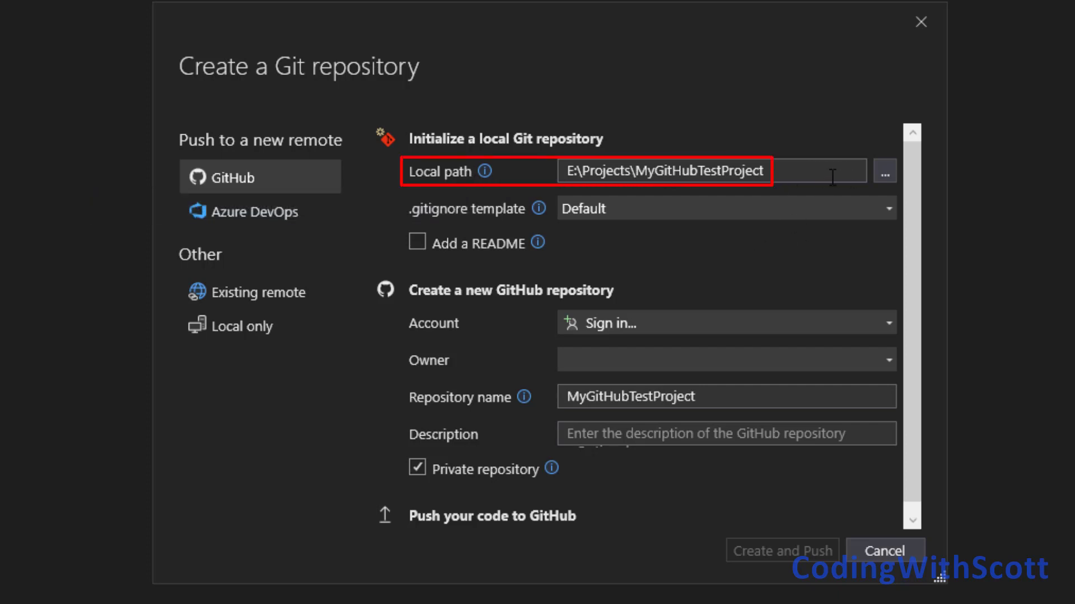
mouse_move(426, 212)
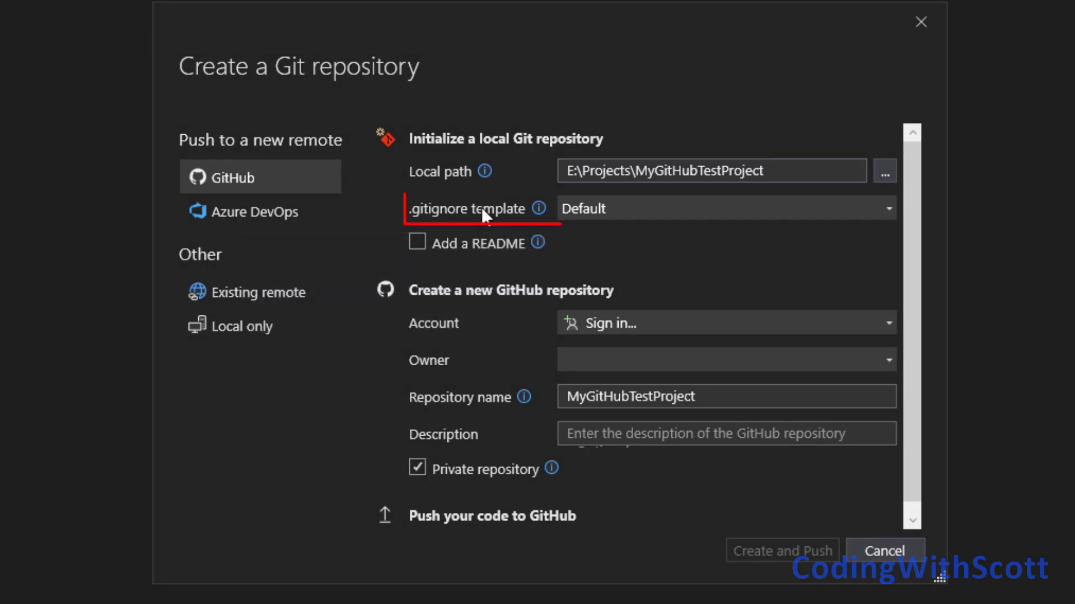
click(656, 213)
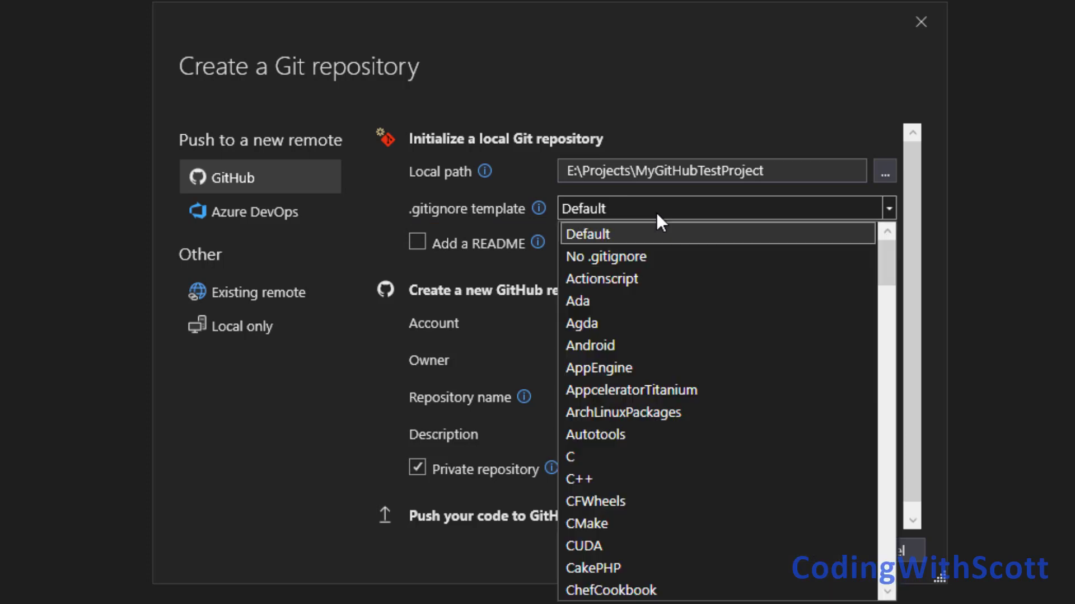
scroll(655, 290, down, 3)
scroll(650, 290, down, 18)
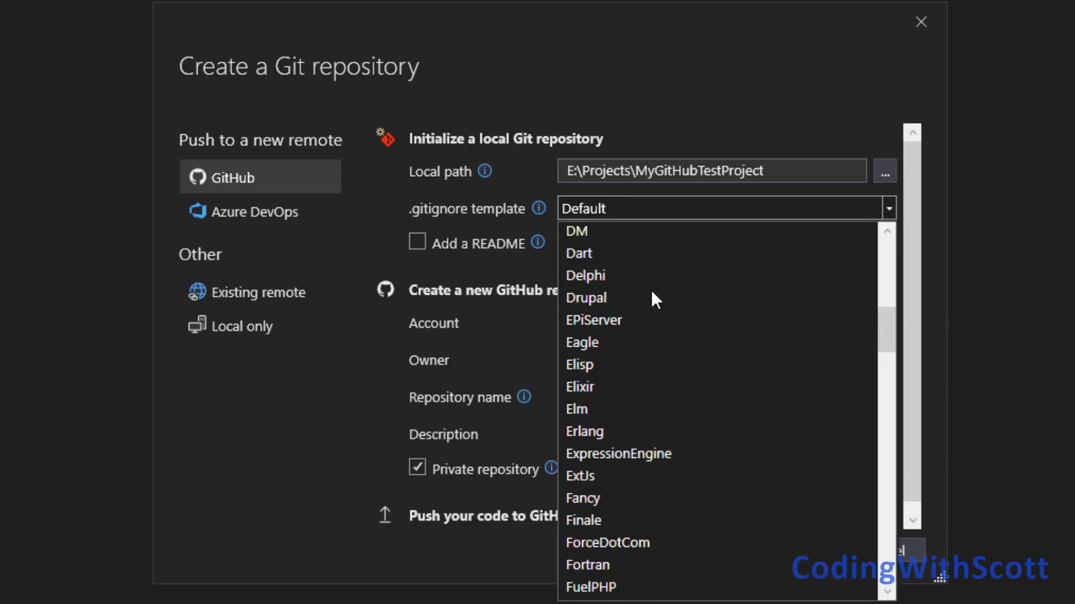
scroll(649, 290, down, 16)
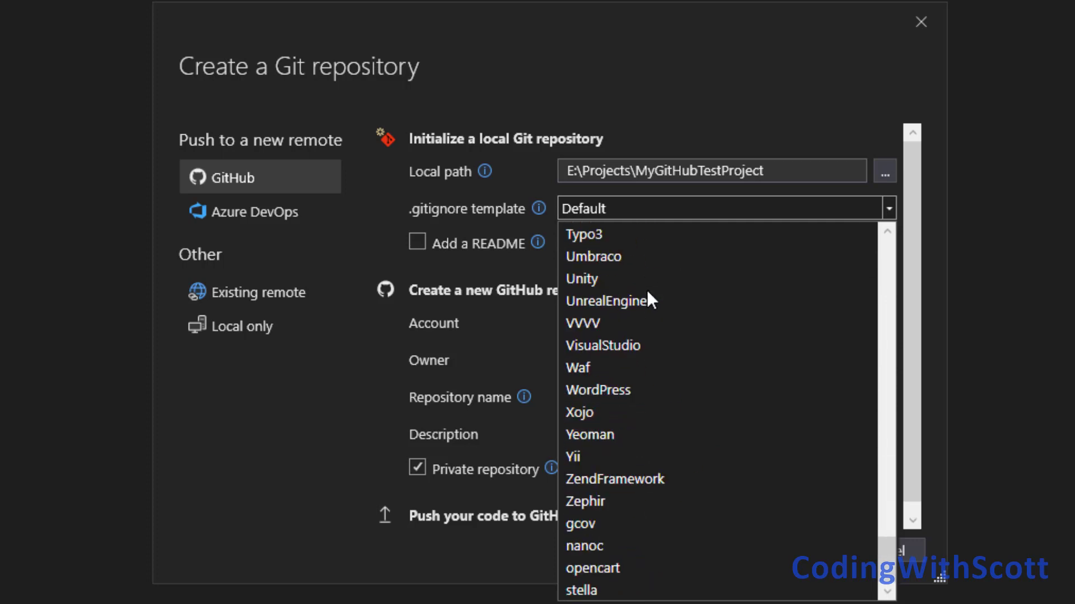
click(618, 347)
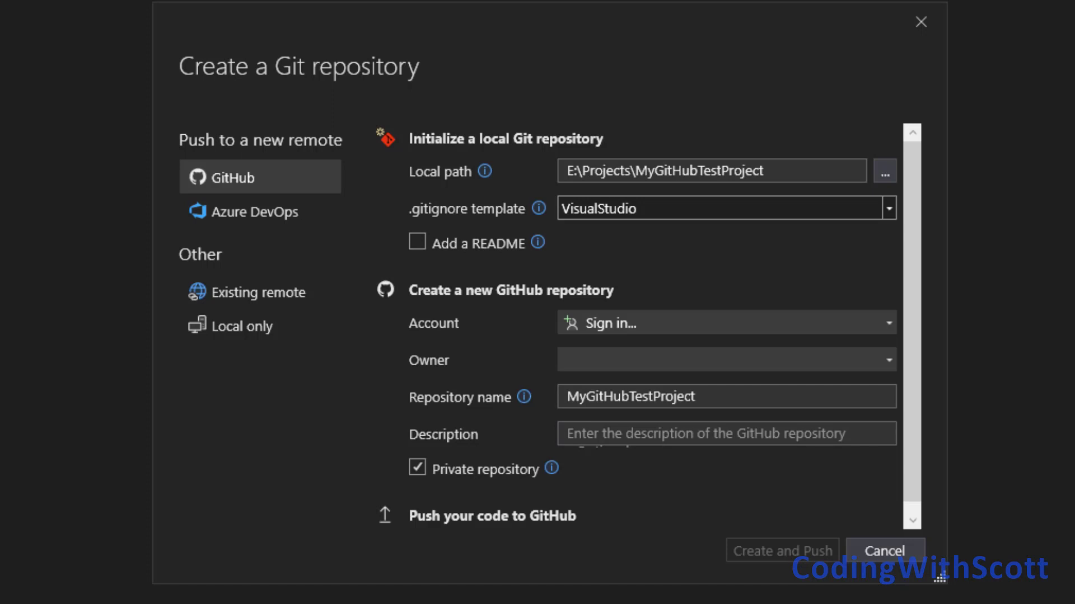
click(859, 554)
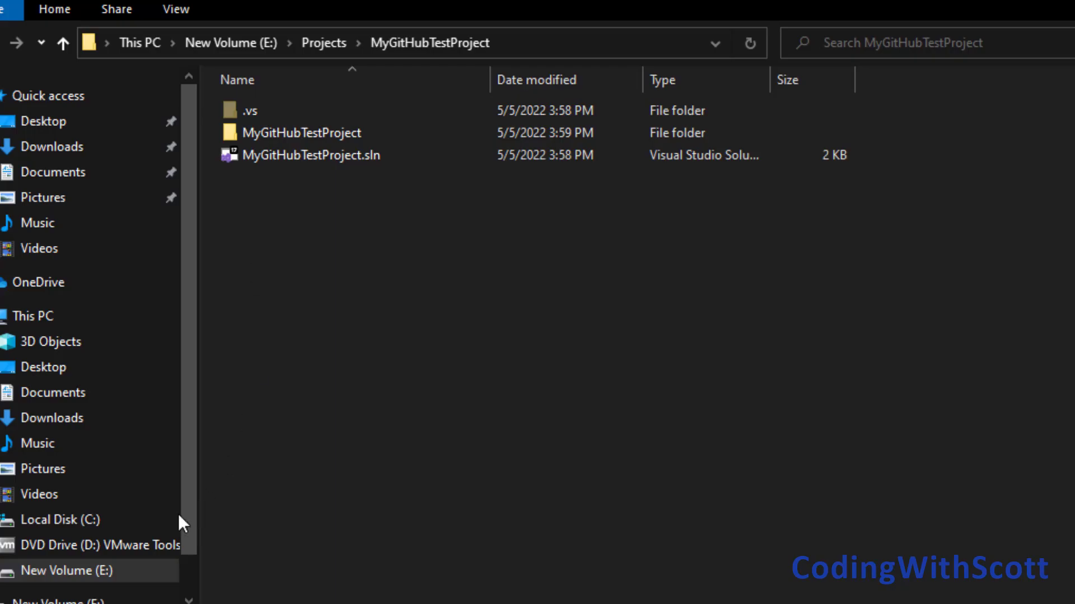
In File Explorer, expand the E: drive's Projects folder down to the subfolders of the inner MyGitHubTestProject folder
scroll(72, 386, down, 1)
click(0, 504)
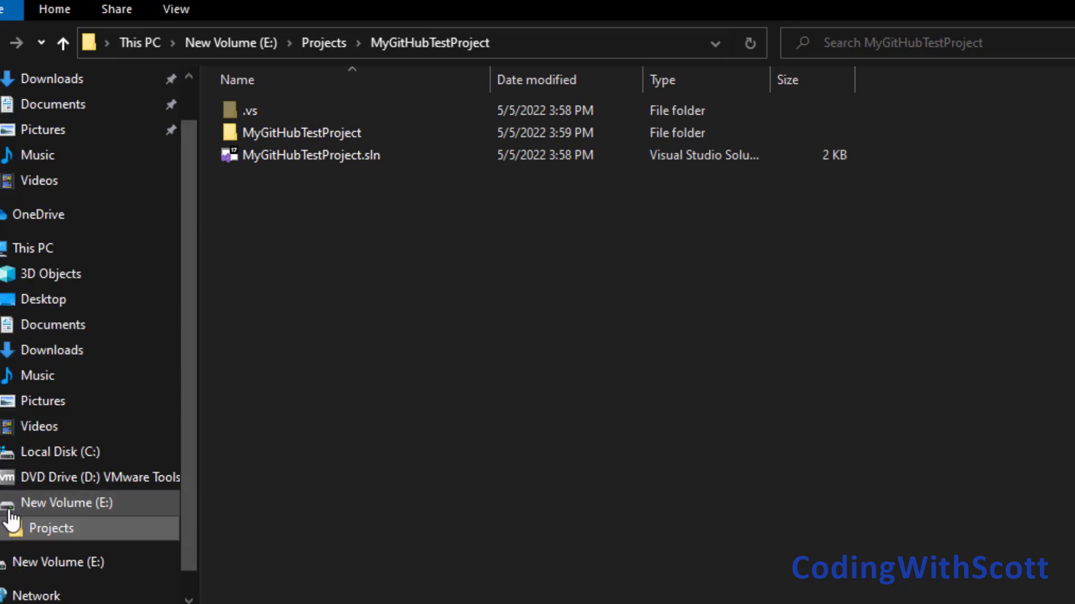
click(0, 528)
scroll(67, 483, down, 1)
click(3, 505)
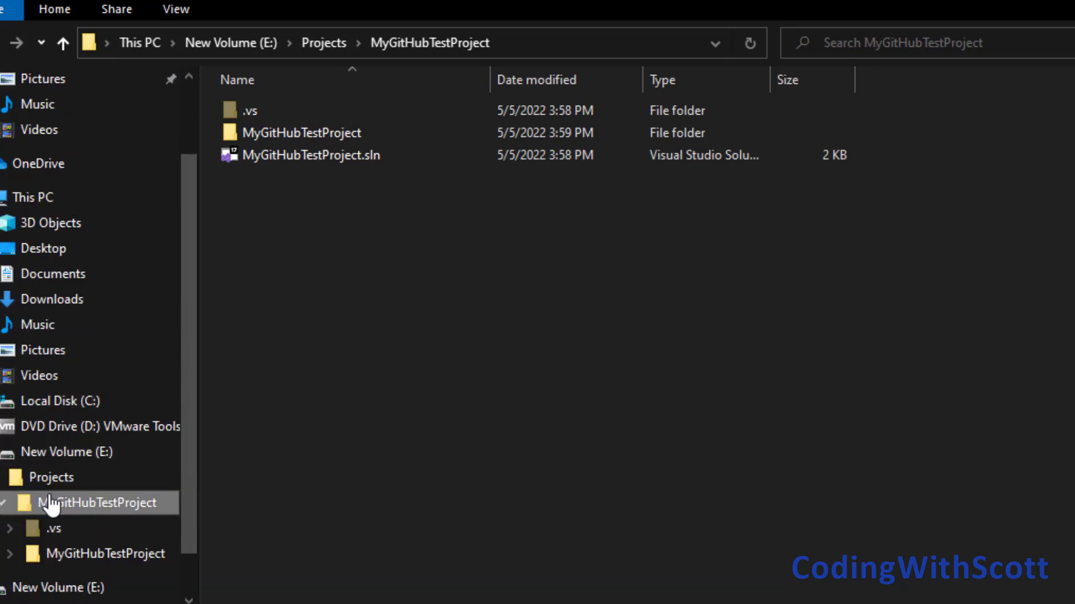
scroll(80, 484, down, 1)
click(9, 502)
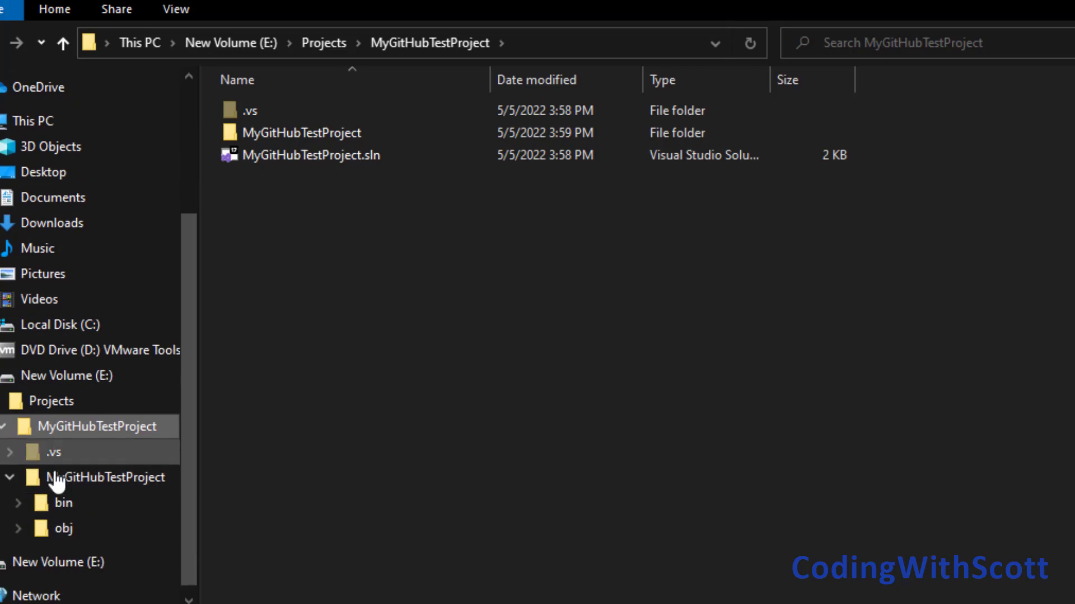
Examine the contents of the bin, obj and inner MyGitHubTestProject folders, then return to Visual Studio
scroll(50, 476, down, 1)
click(49, 471)
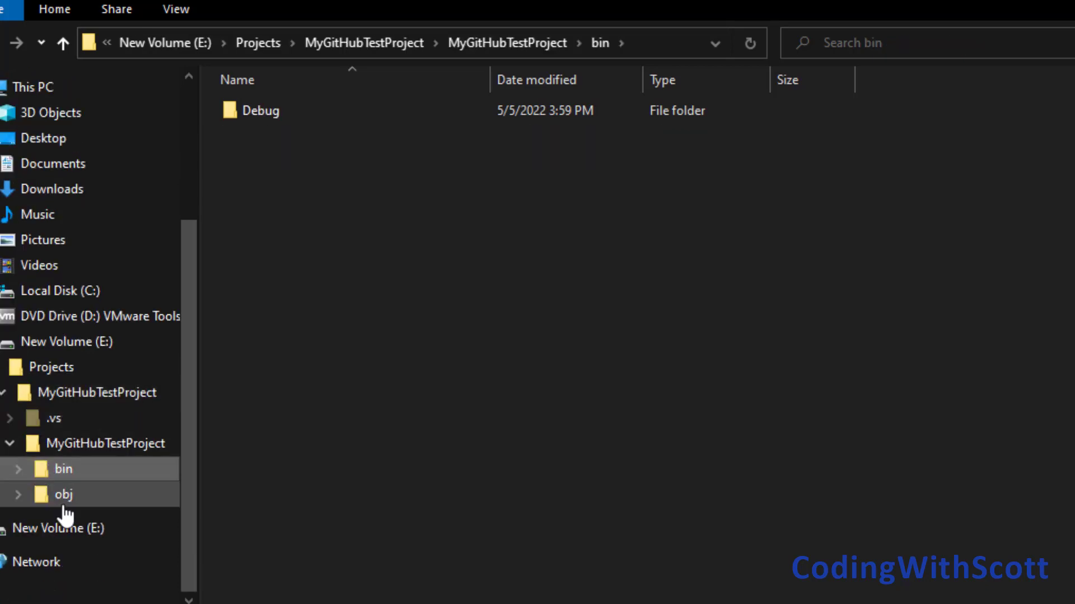
click(61, 498)
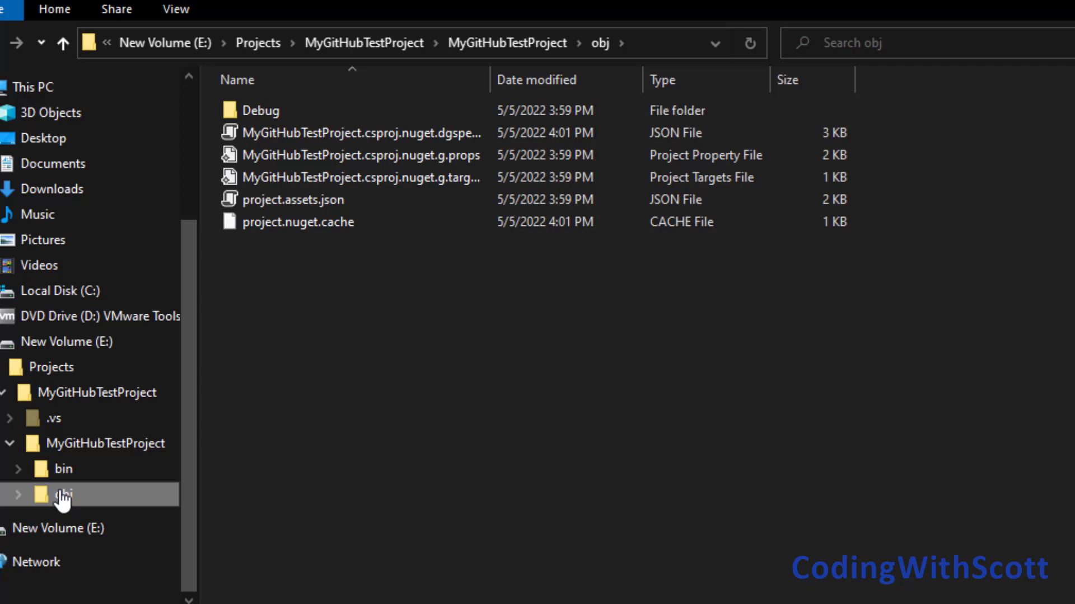
click(67, 445)
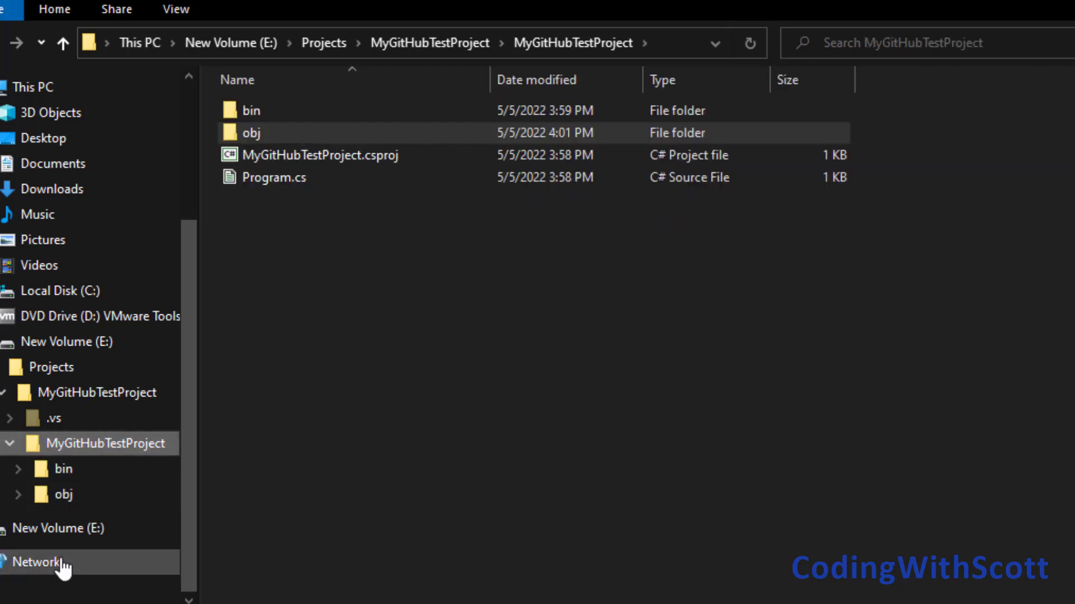
click(288, 179)
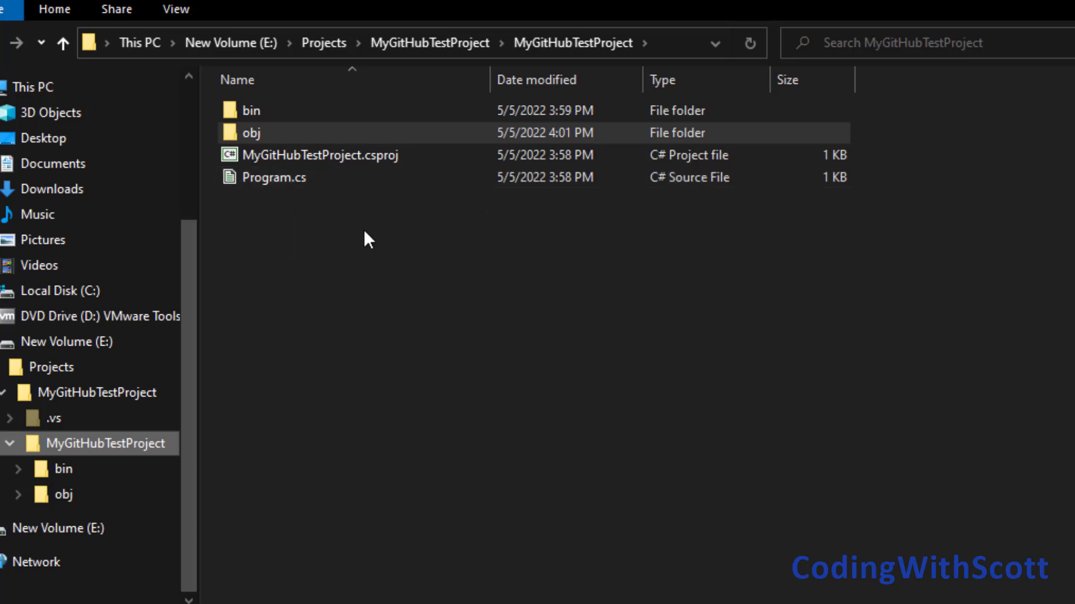
click(1030, 1)
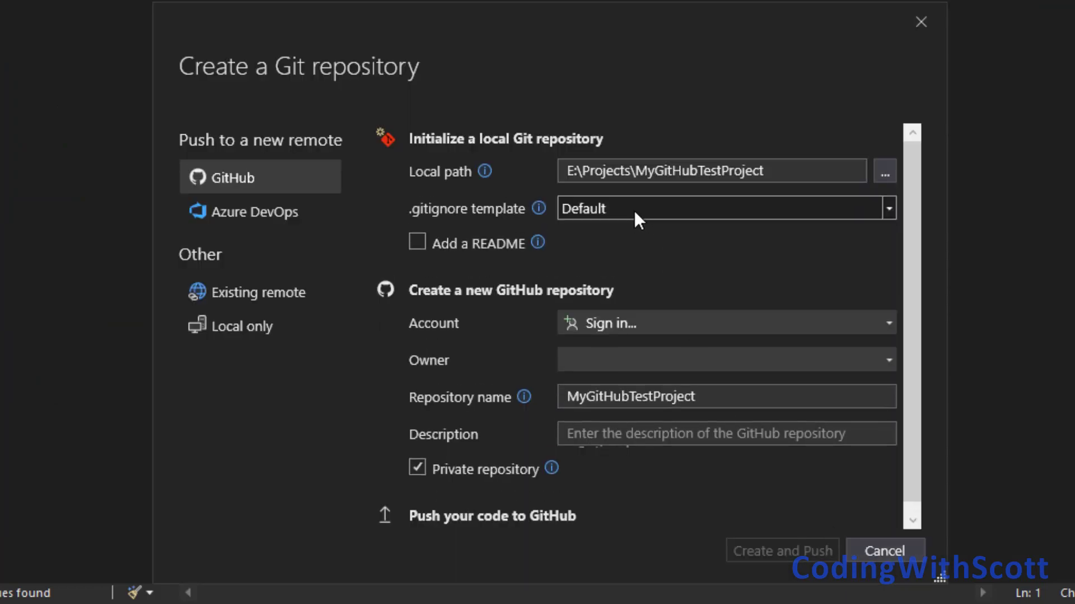
Set the .gitignore template to VisualStudio and sign in with a GitHub account for the new repository
click(619, 203)
scroll(680, 455, down, 15)
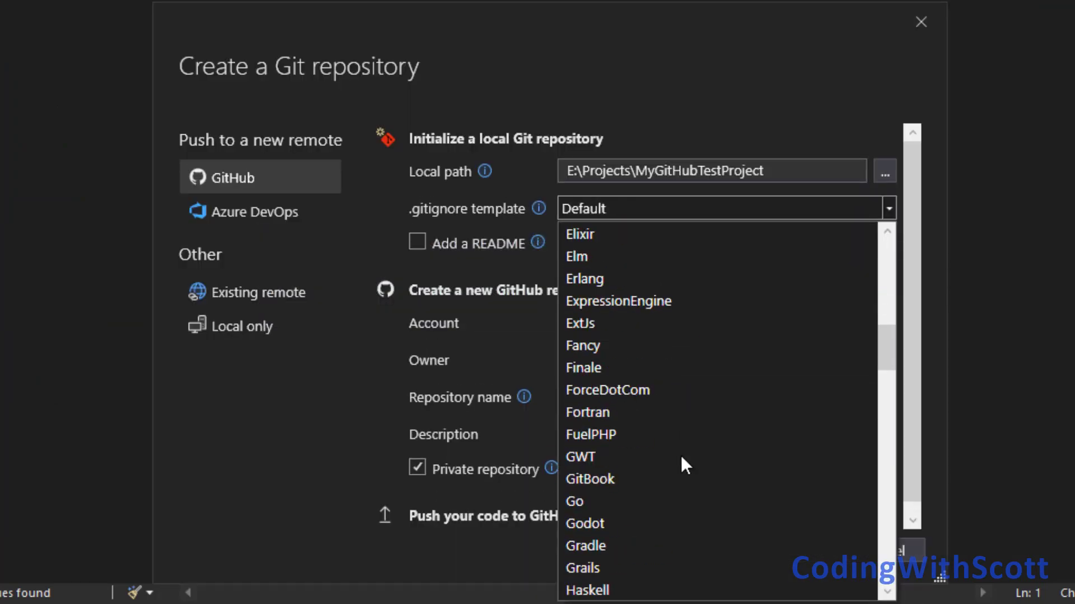
scroll(681, 458, down, 20)
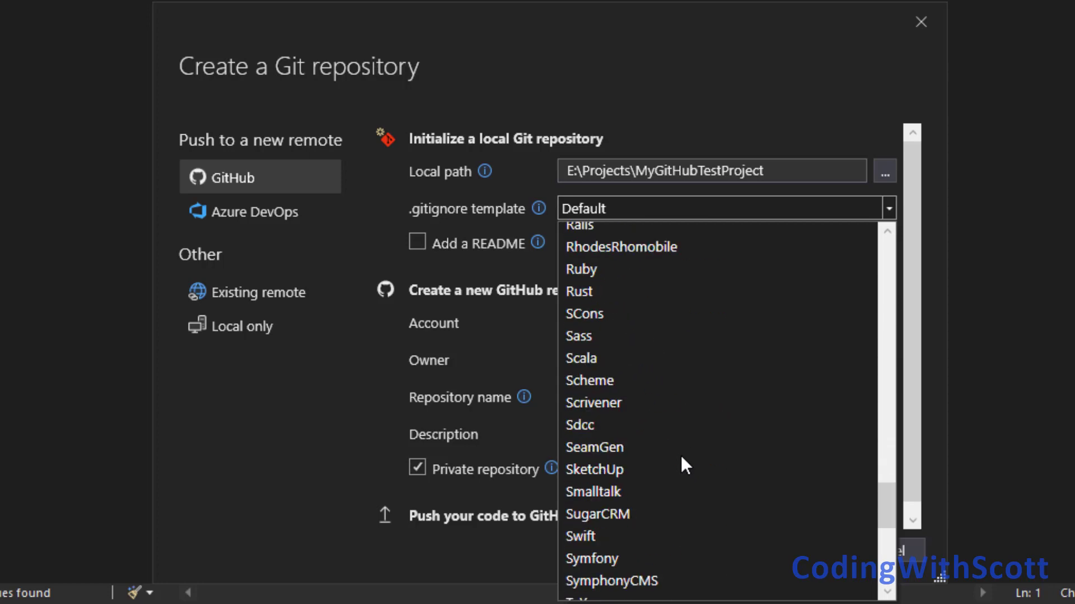
click(640, 446)
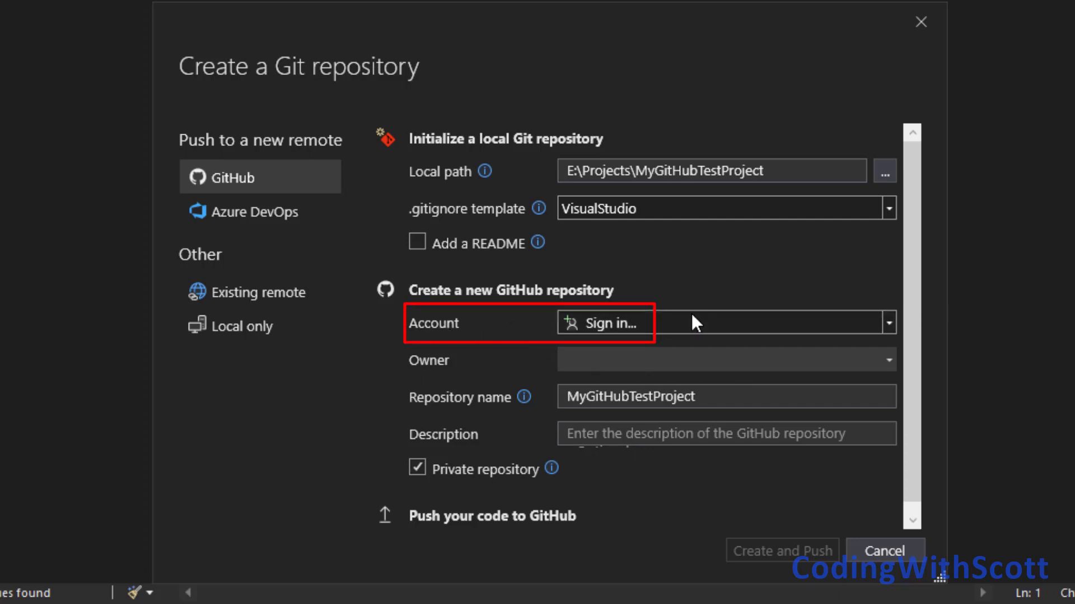
click(613, 327)
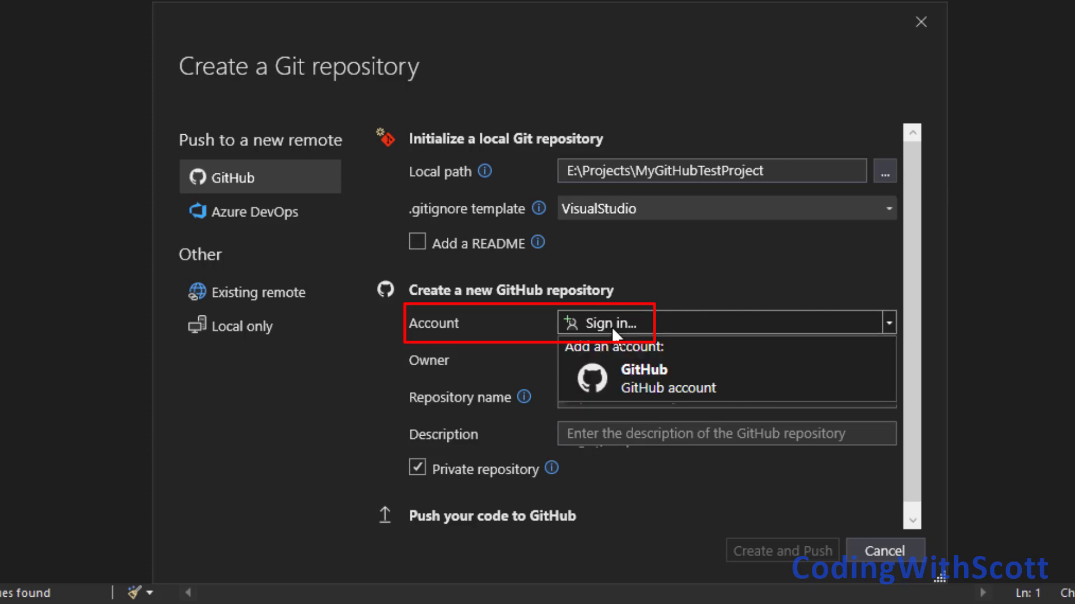
click(658, 378)
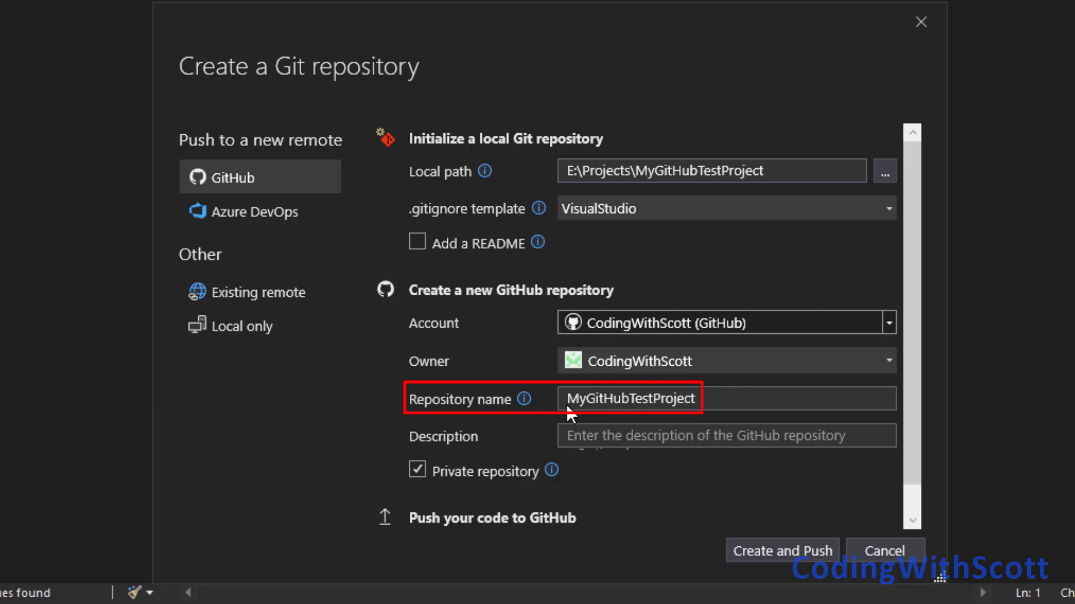
Create the private GitHub repository MyGitHubTestProject and push the code to it
scroll(687, 402, down, 1)
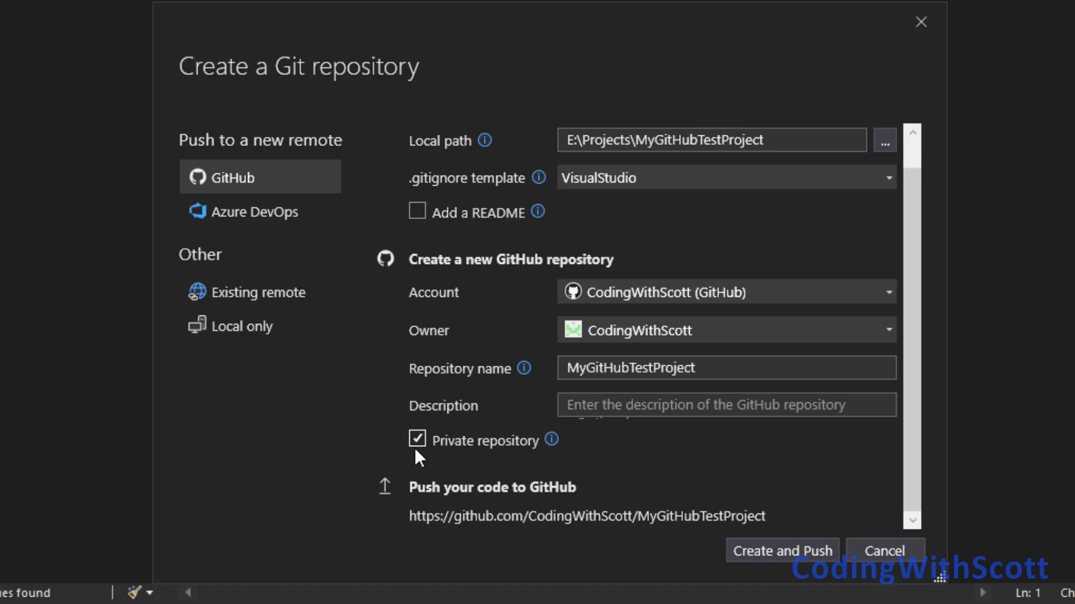
click(428, 440)
double_click(572, 376)
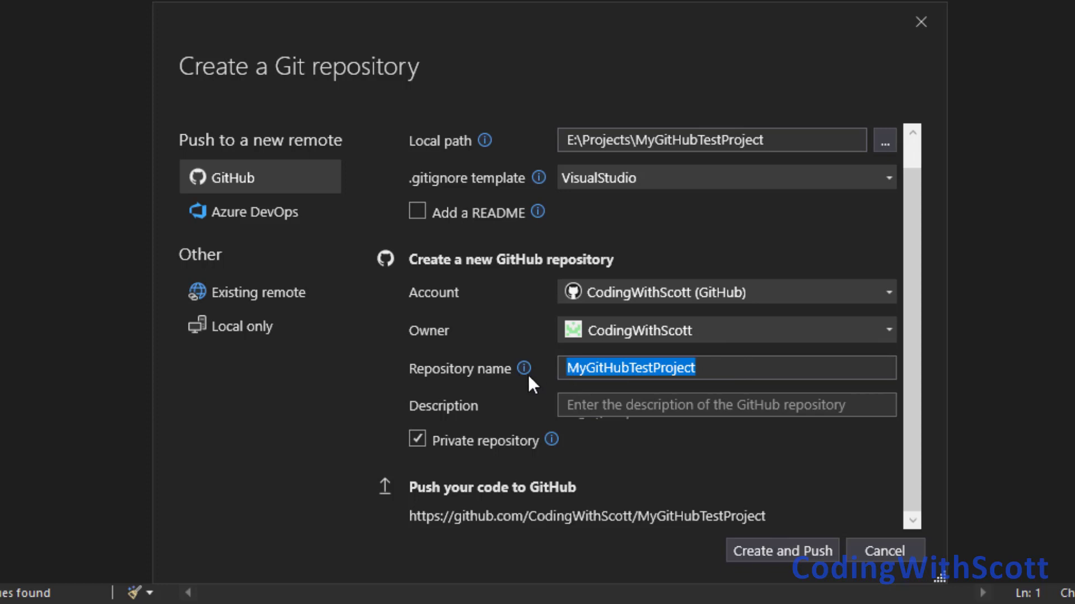
click(778, 452)
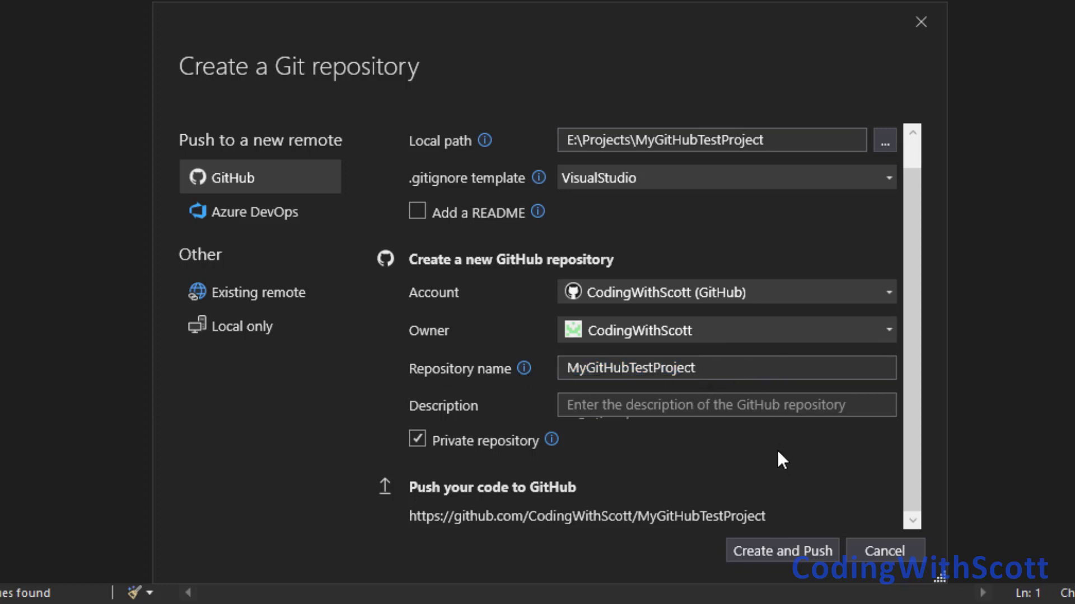
click(782, 554)
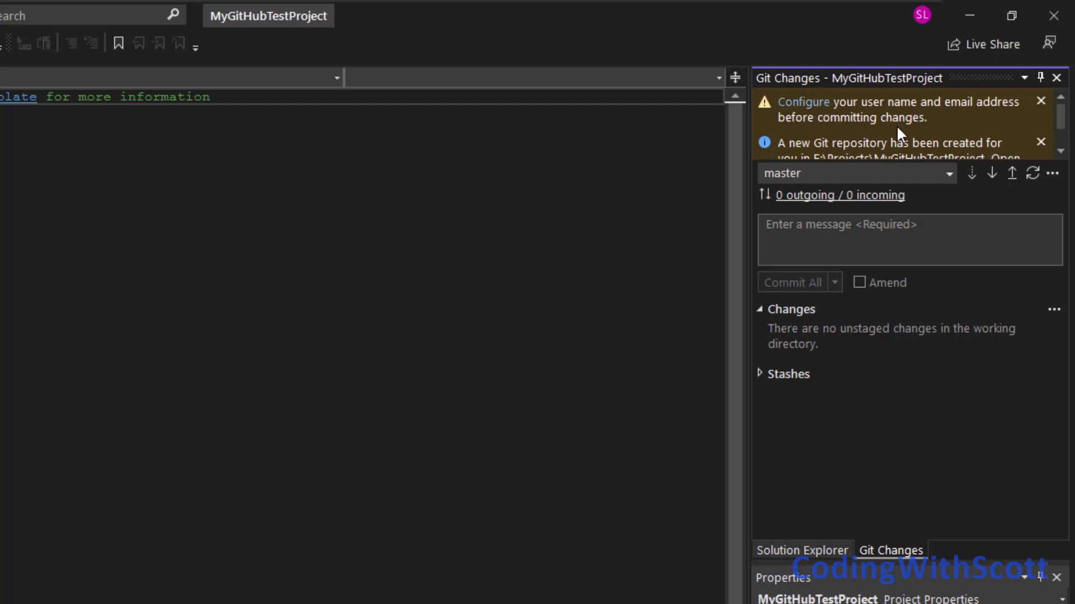
Configure the Git user name and email from the Git Changes notice and save them in the global .gitconfig
scroll(897, 127, down, 1)
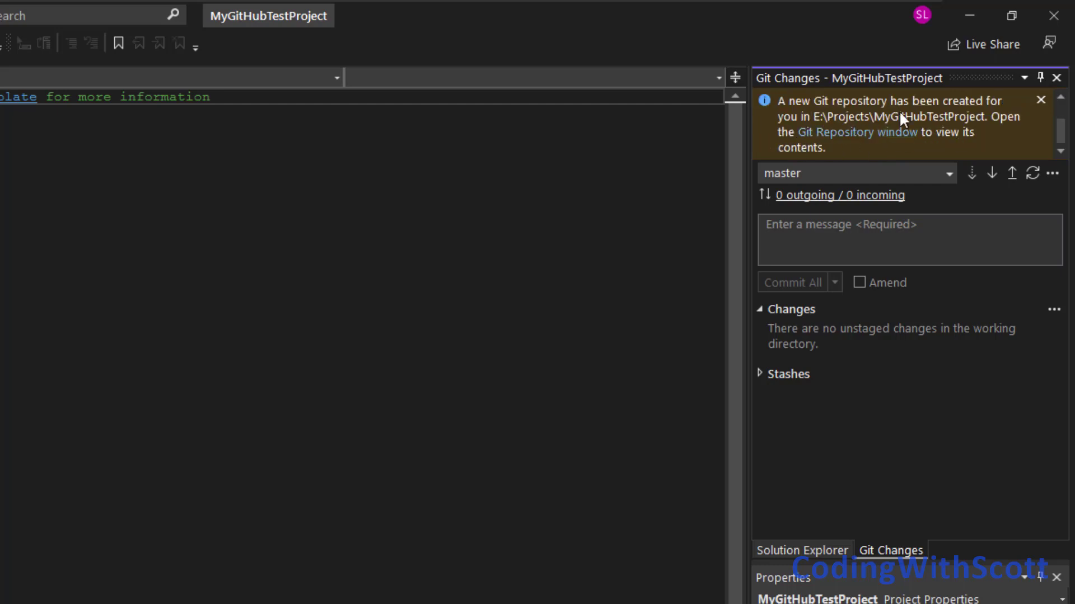
scroll(881, 129, up, 1)
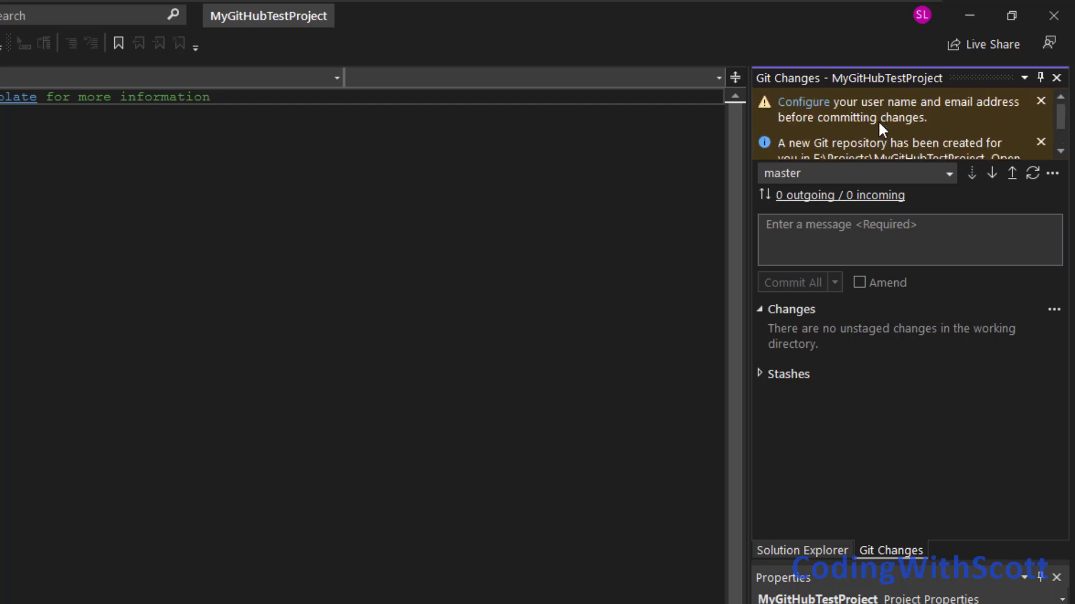
click(803, 103)
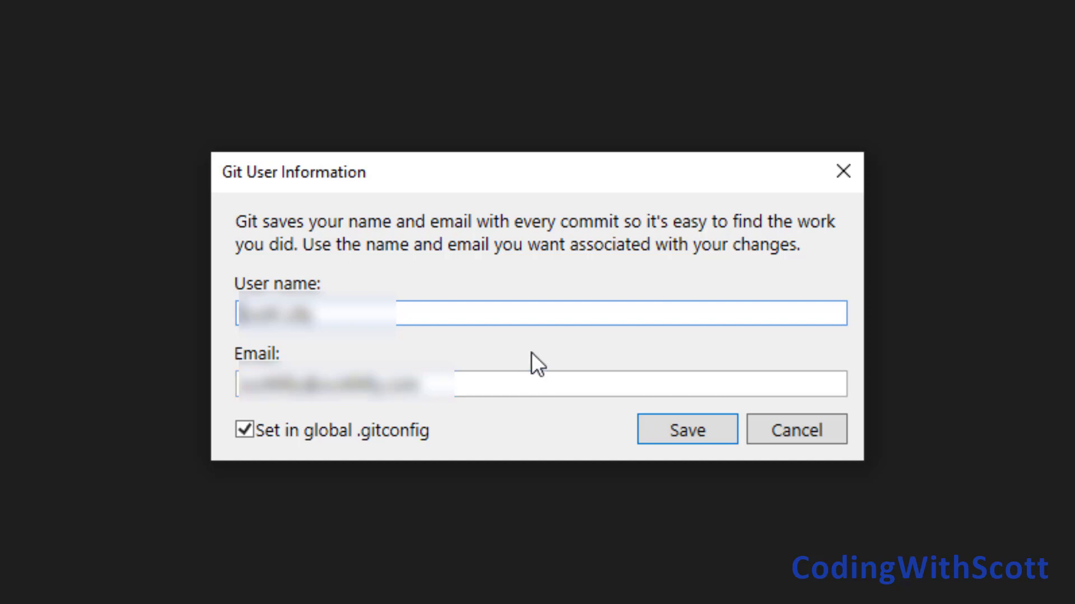
click(694, 431)
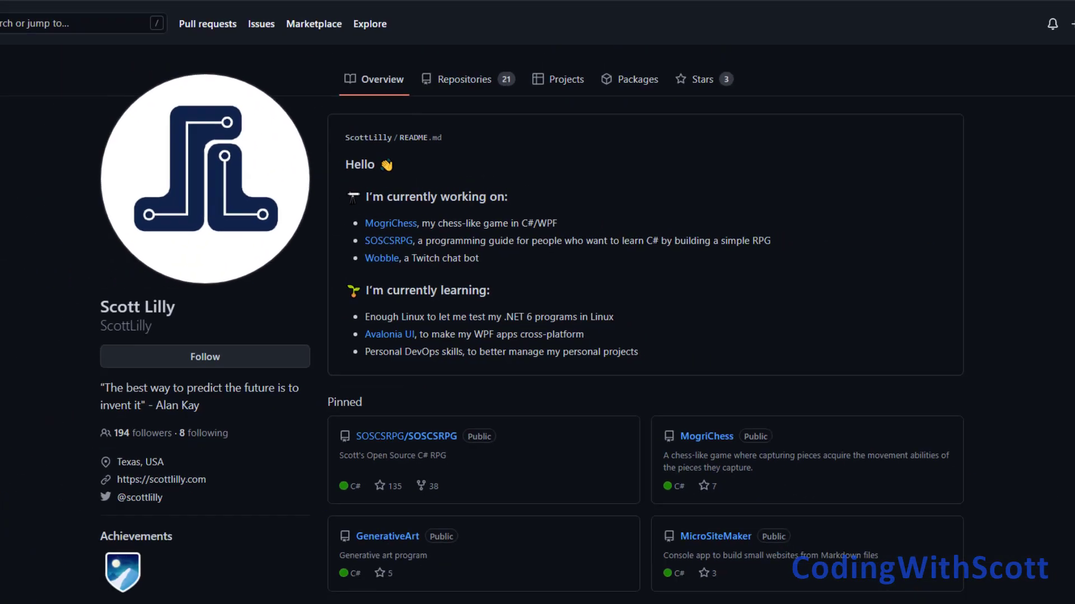
In the browser, open the MyGitHubTestProject repository on GitHub and examine the code of Program.cs in its project folder
click(66, 9)
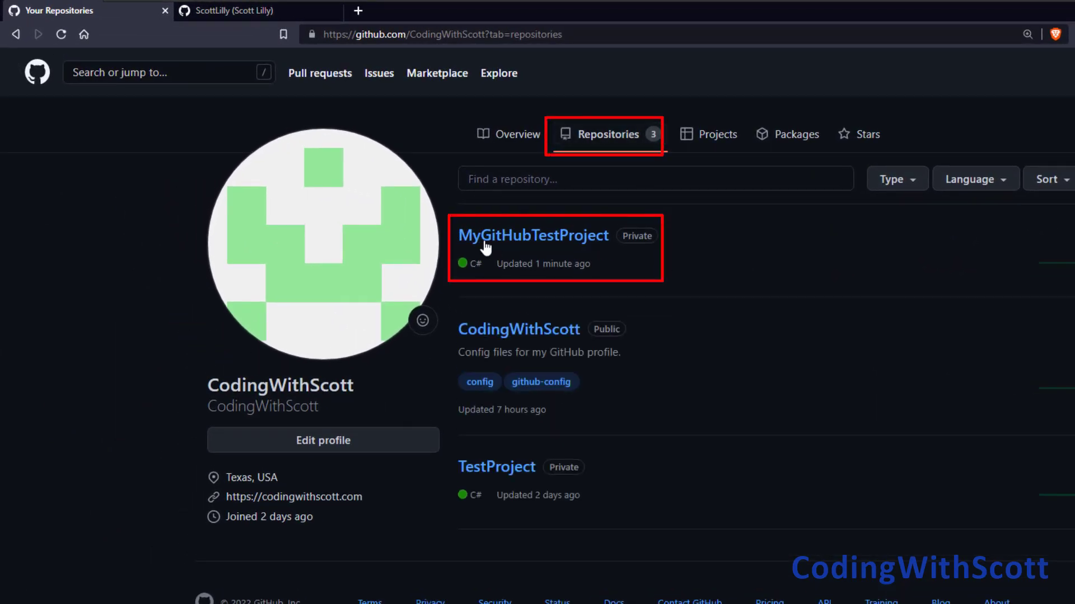
click(567, 236)
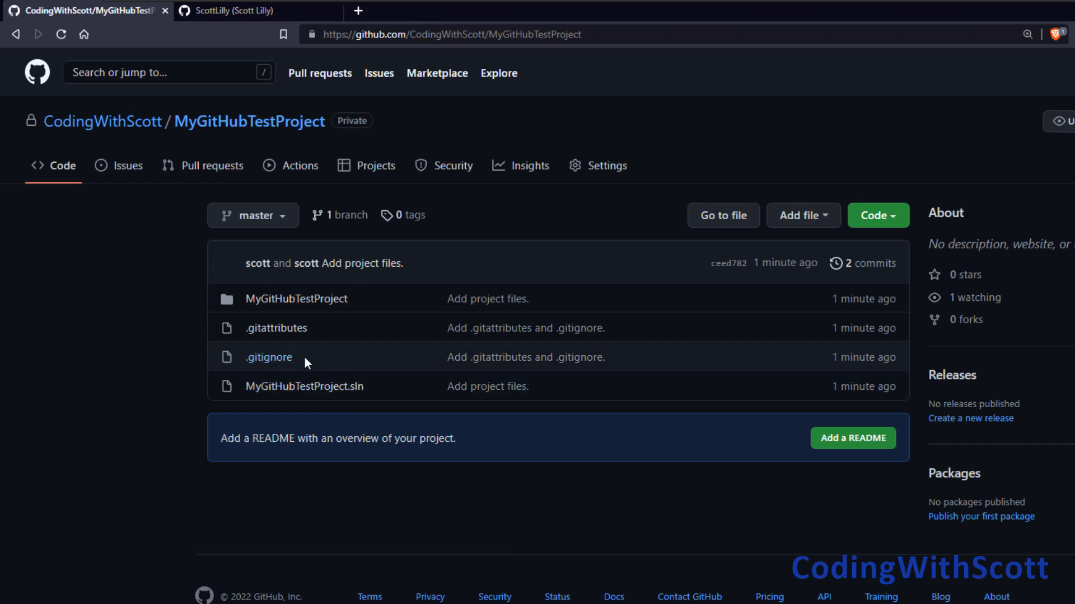
click(320, 307)
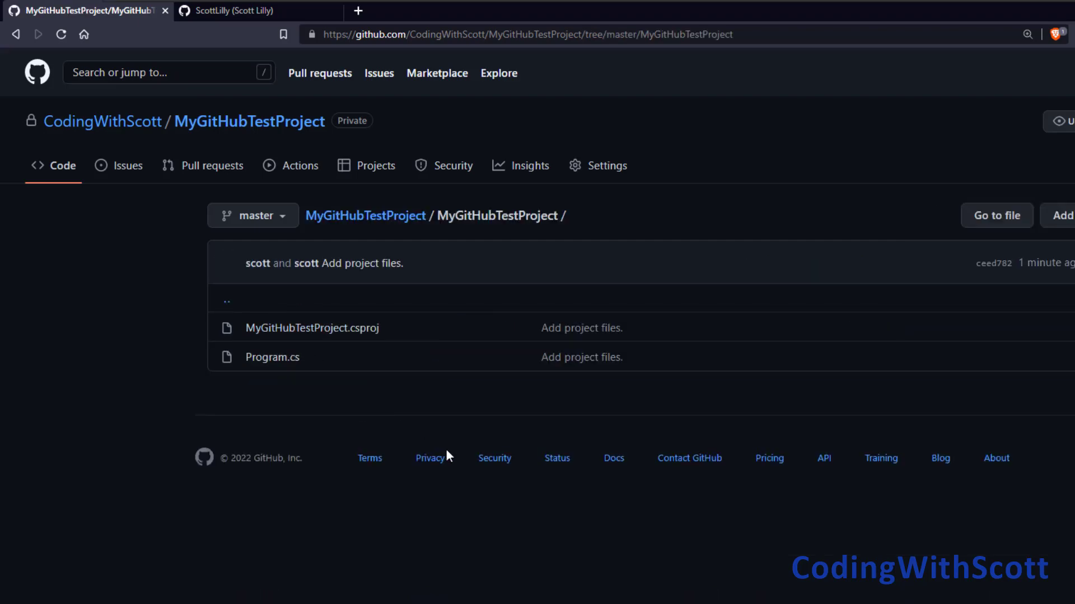
click(270, 358)
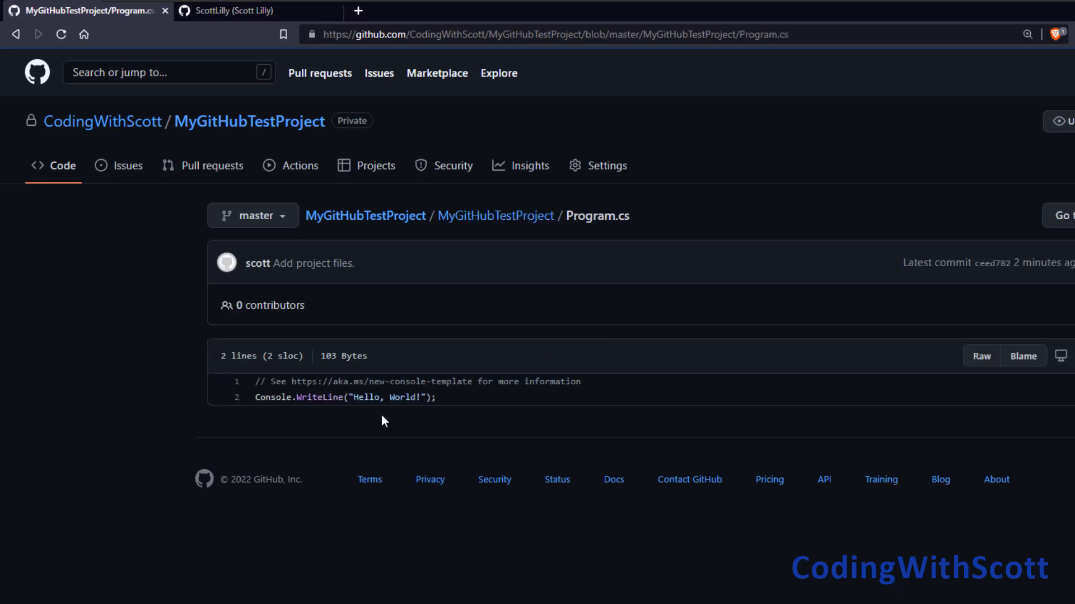
drag(440, 396, 204, 384)
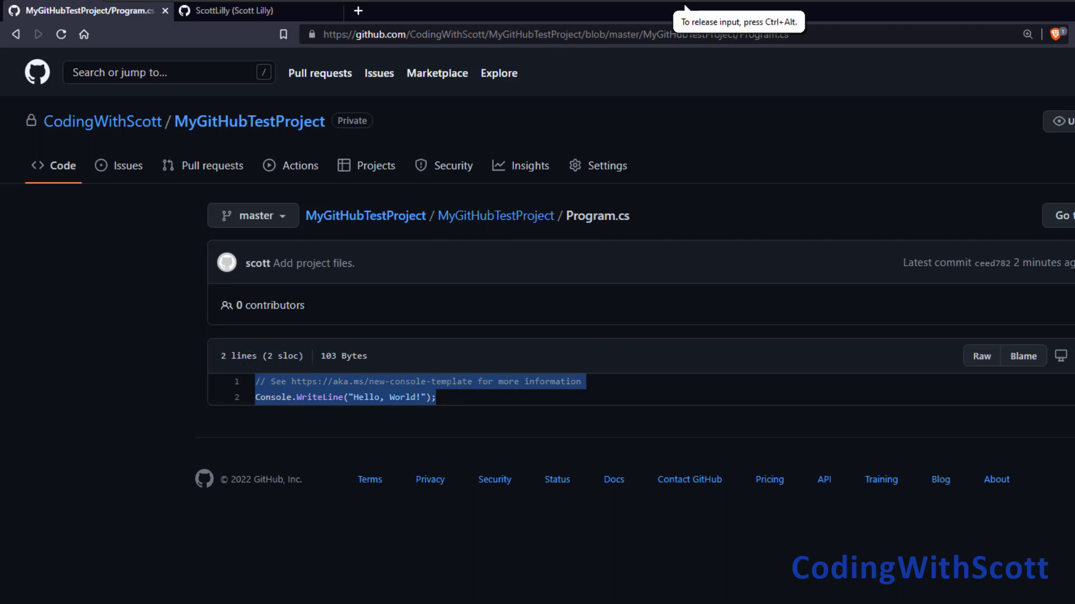
Switch back to Visual Studio, replace World in the Console.WriteLine greeting with the author's first name, and save Program.cs
key(alt+Tab)
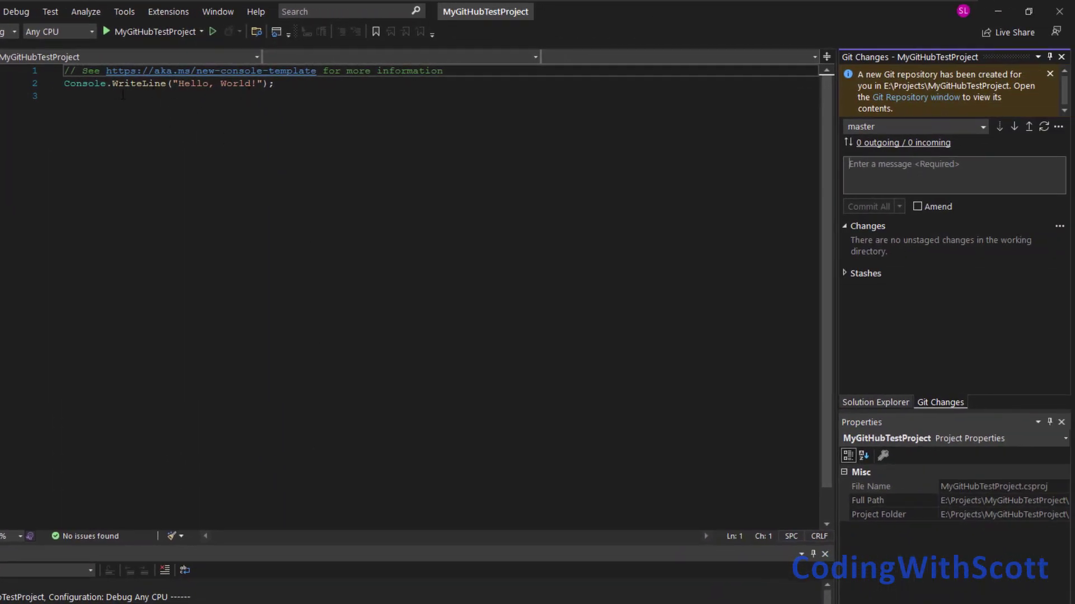
click(255, 85)
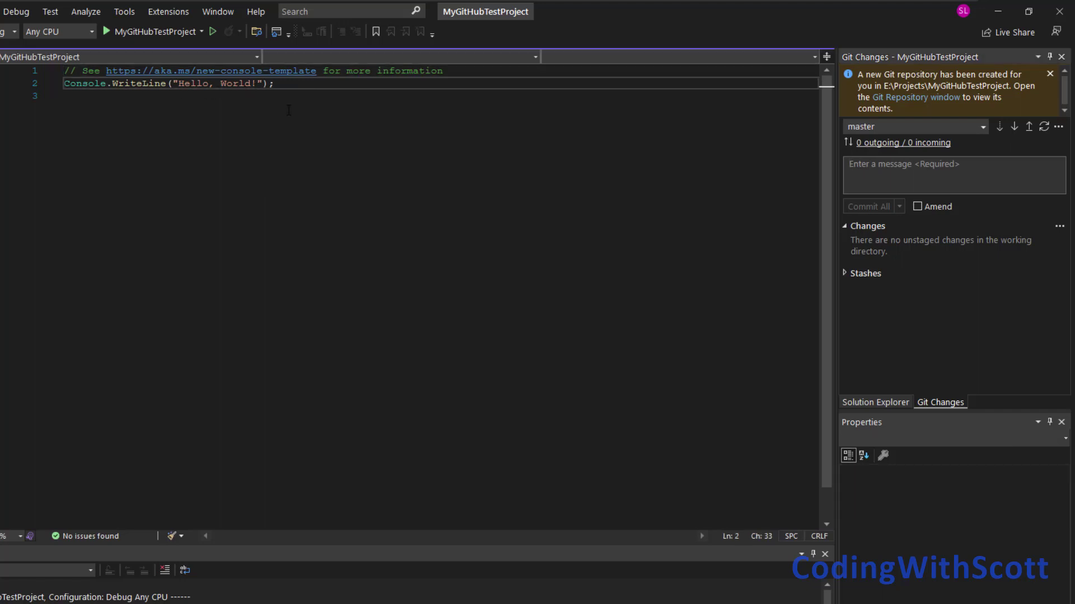
key(Left)
key(ctrl+shift+Left)
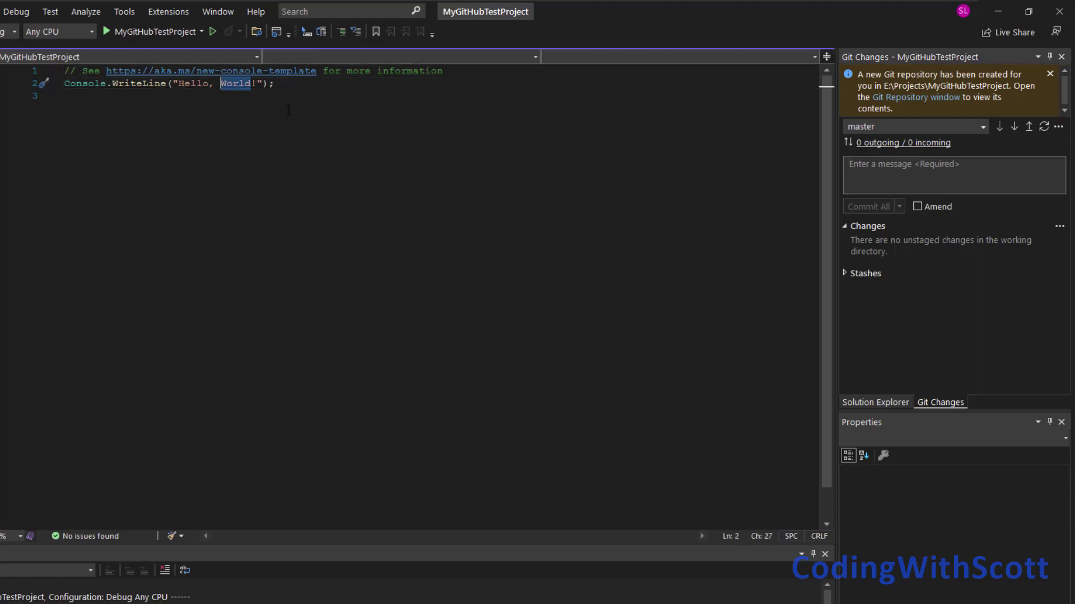
text(Scott)
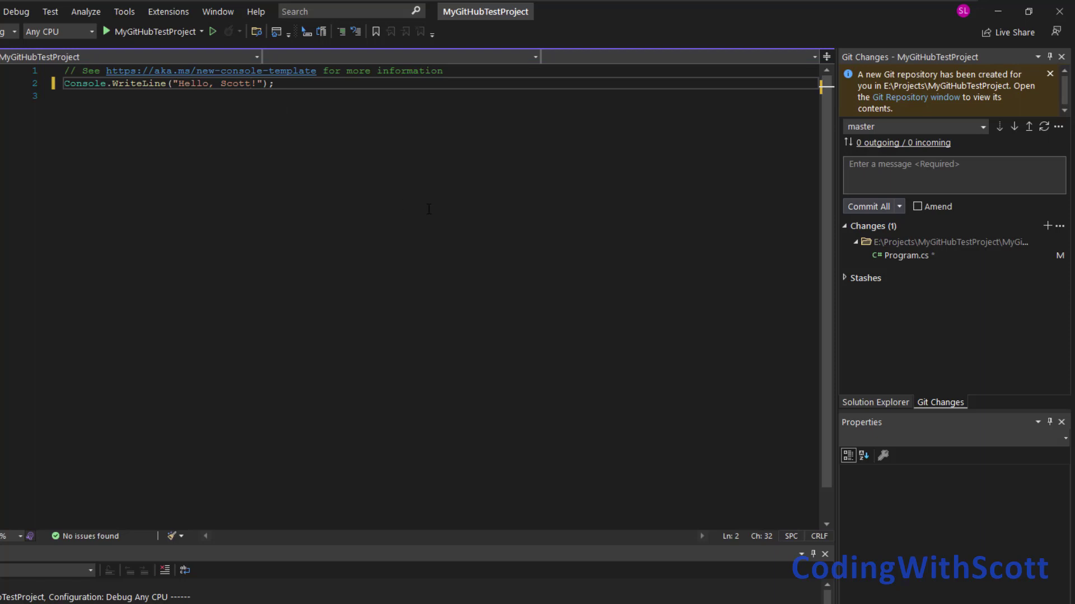
key(ctrl+s)
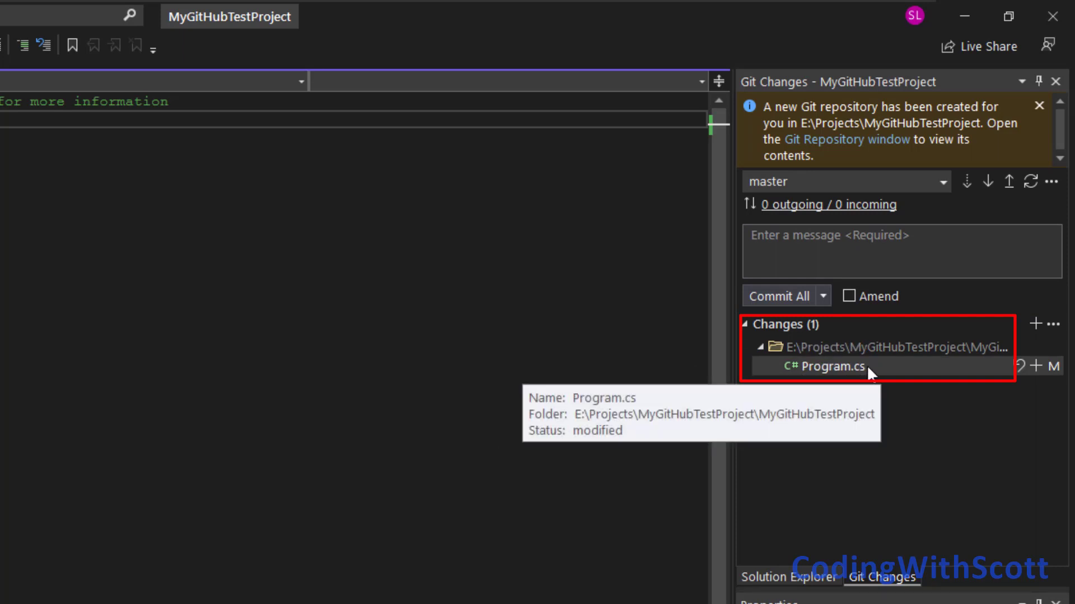
Compare Program.cs with its unmodified version, then commit all changes with the message "Changed name" and push them
right_click(827, 367)
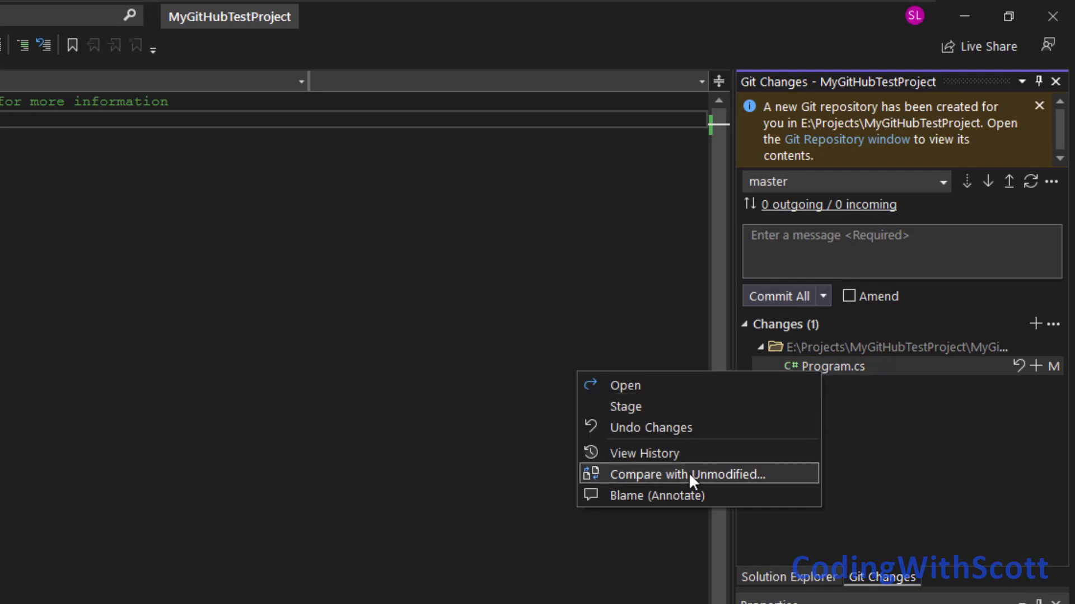
click(688, 474)
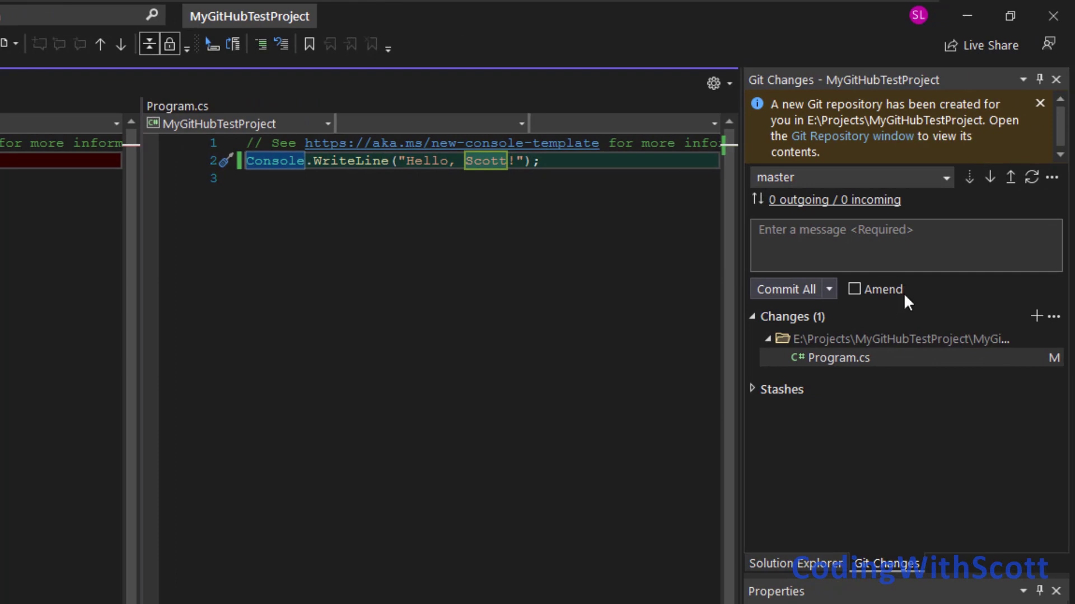
click(828, 242)
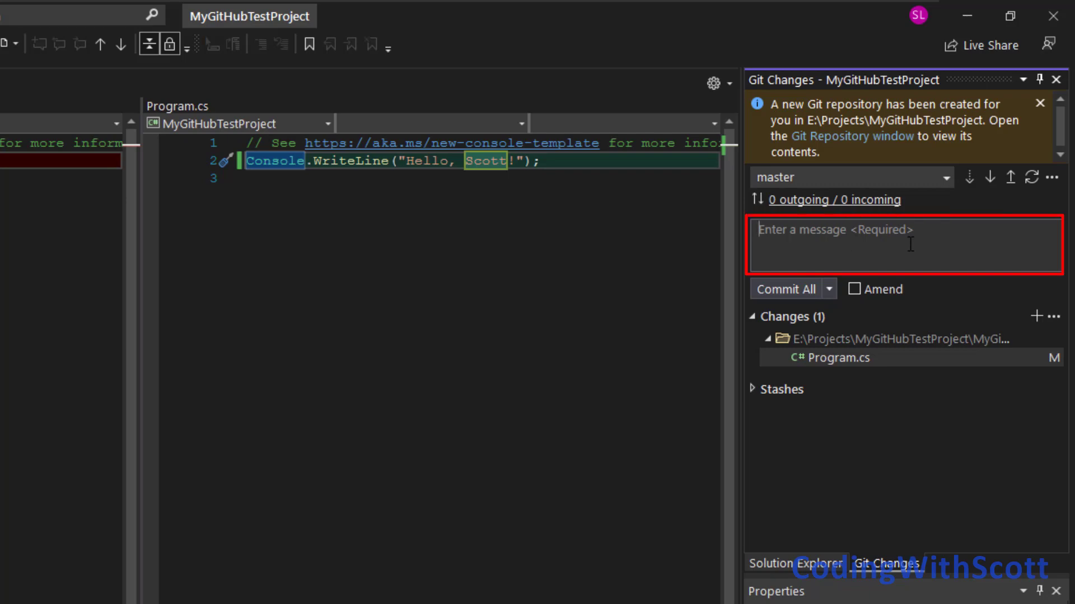
text(Changed name)
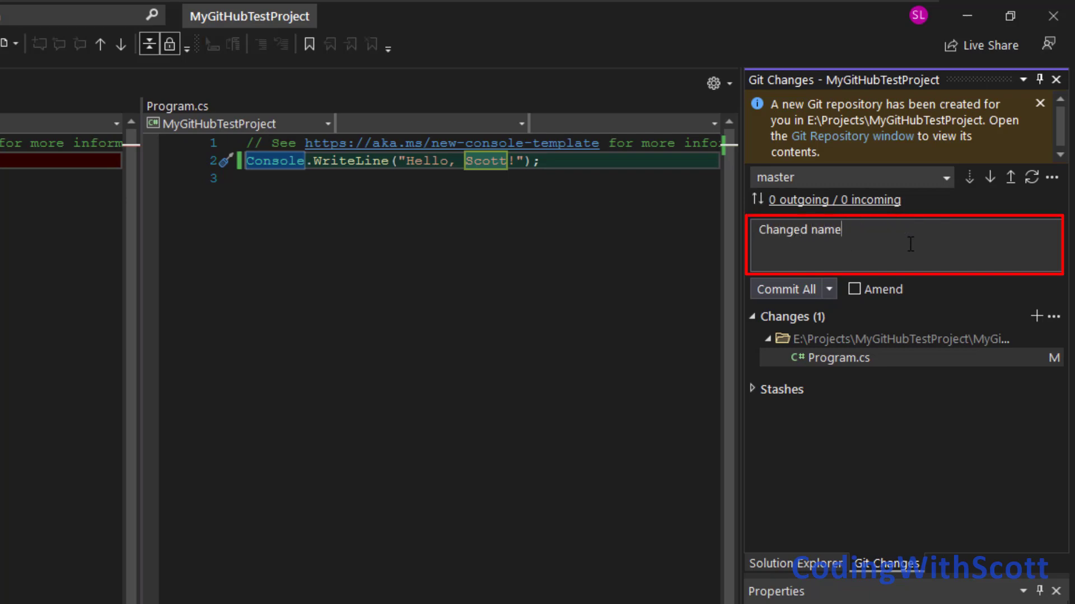
click(829, 290)
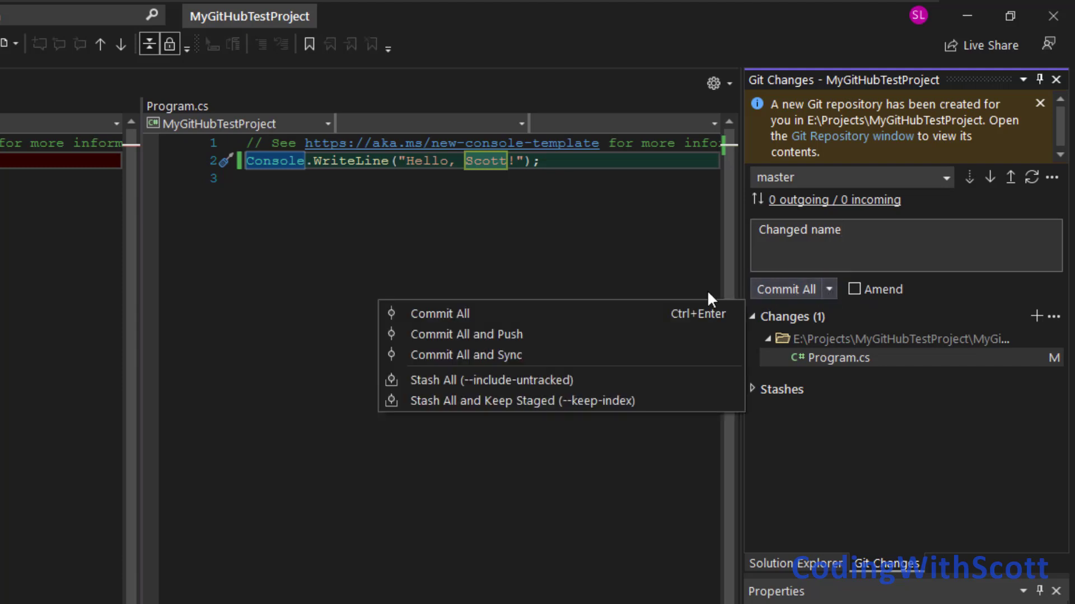
click(492, 335)
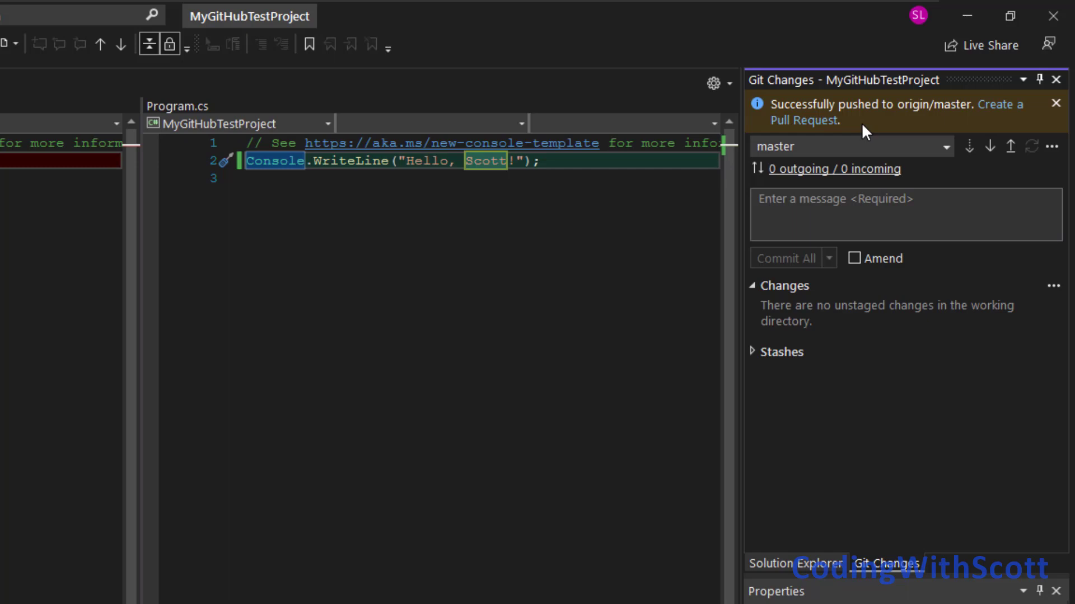
click(1056, 103)
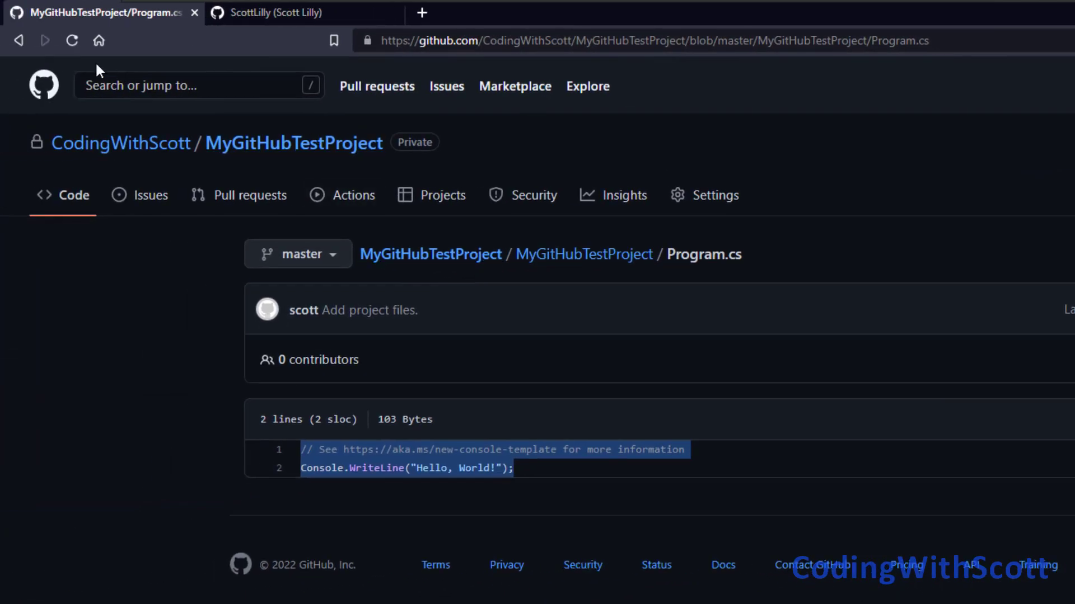
Reload Program.cs on GitHub in the browser and check the pushed greeting text
click(73, 42)
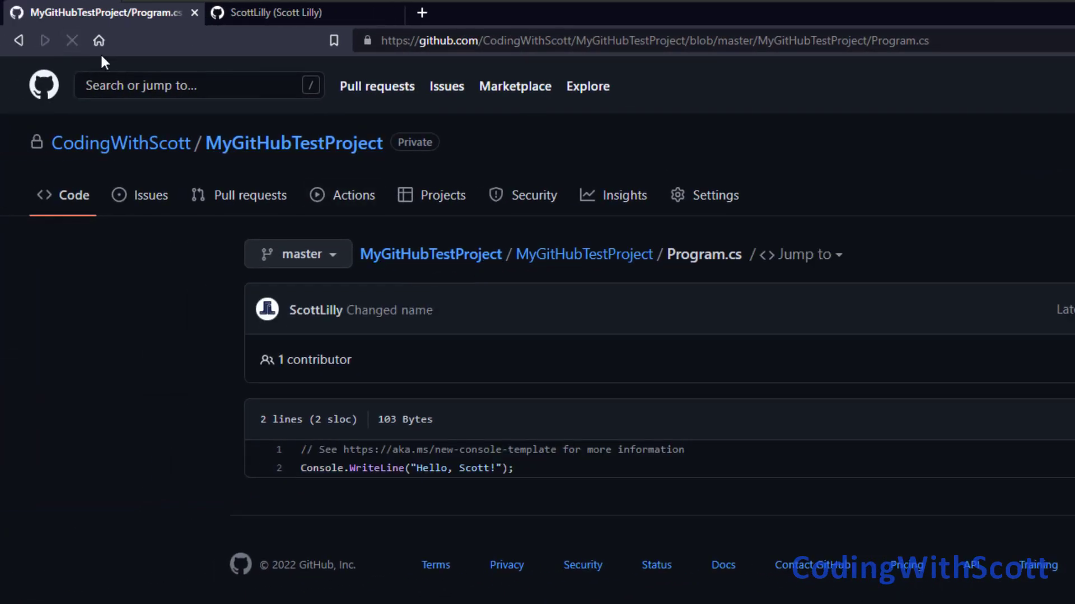
drag(514, 471, 426, 471)
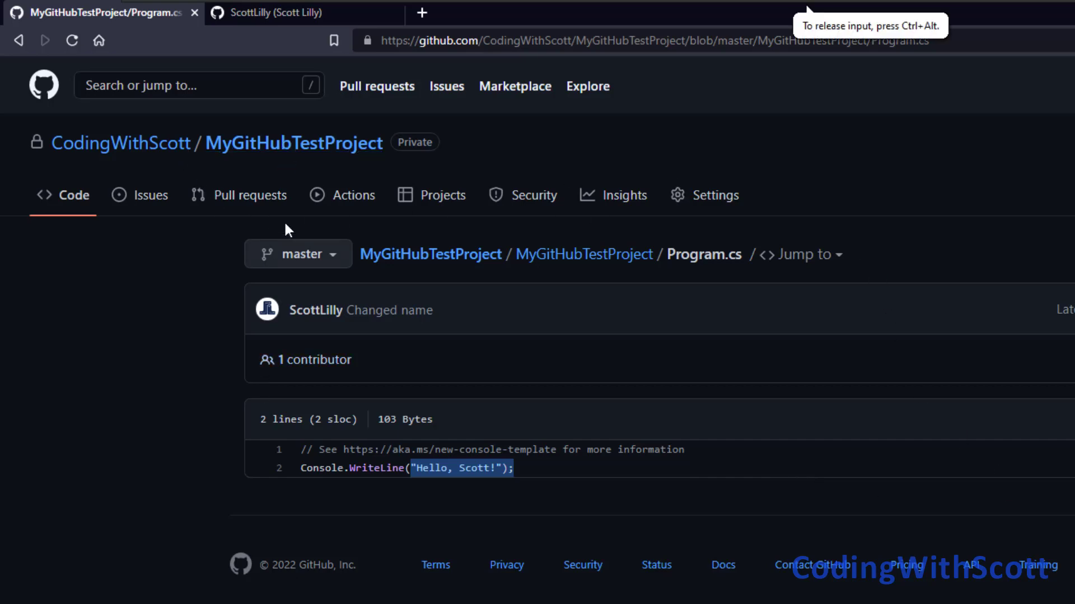
Open the Collaborators settings of the MyGitHubTestProject repository and confirm access with the account password
click(305, 144)
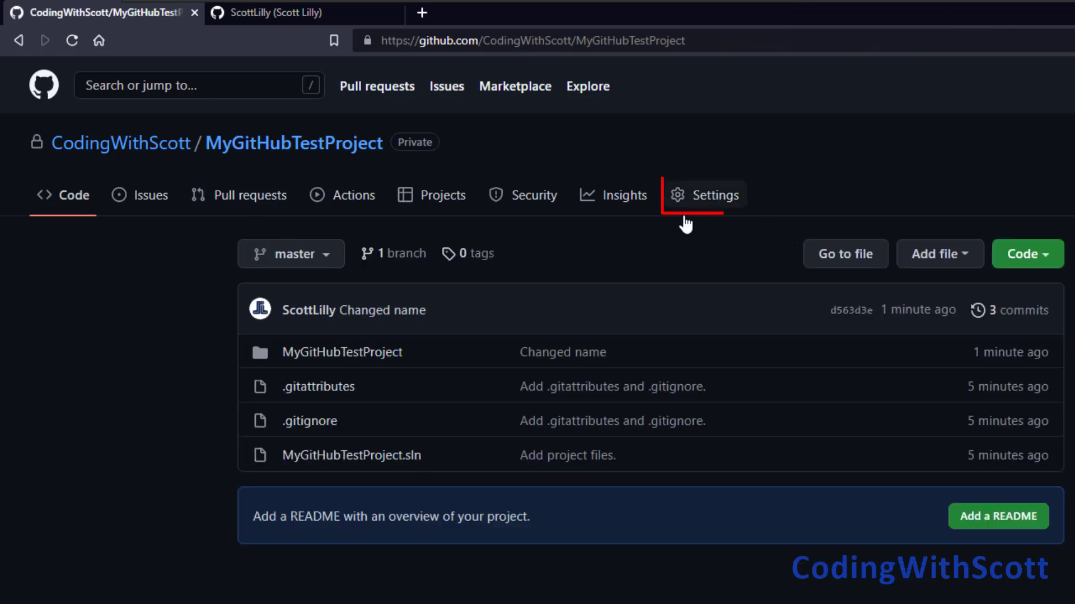
click(713, 205)
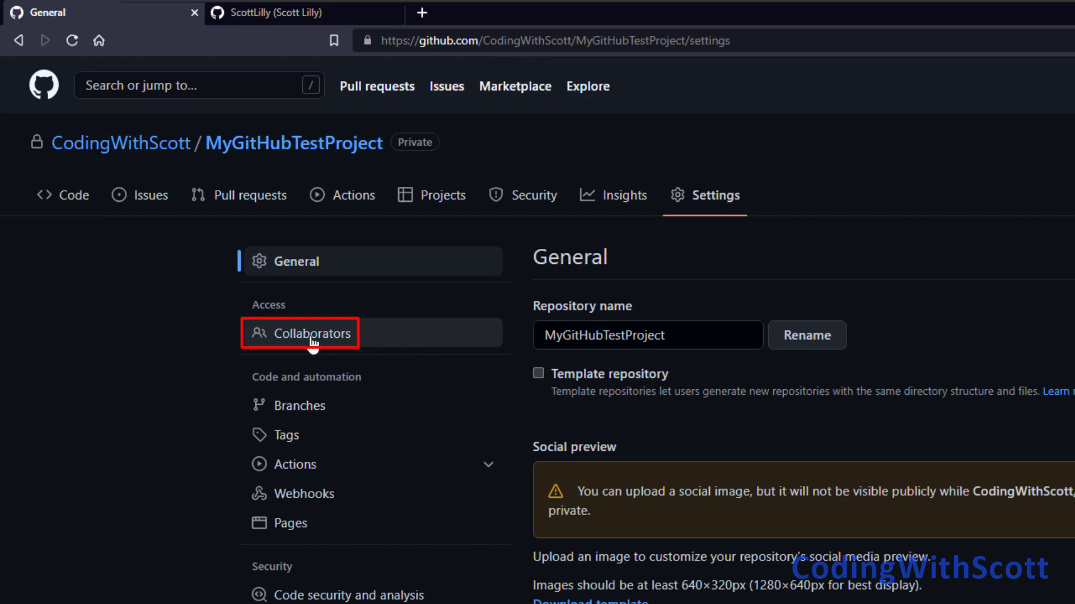
click(347, 338)
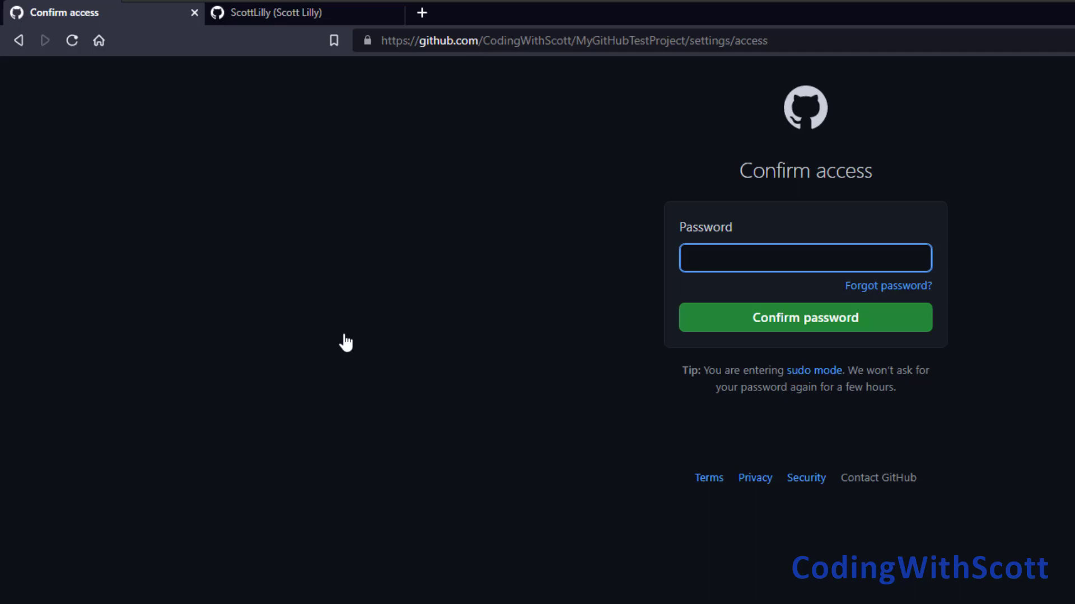
key(ctrl+v)
click(851, 320)
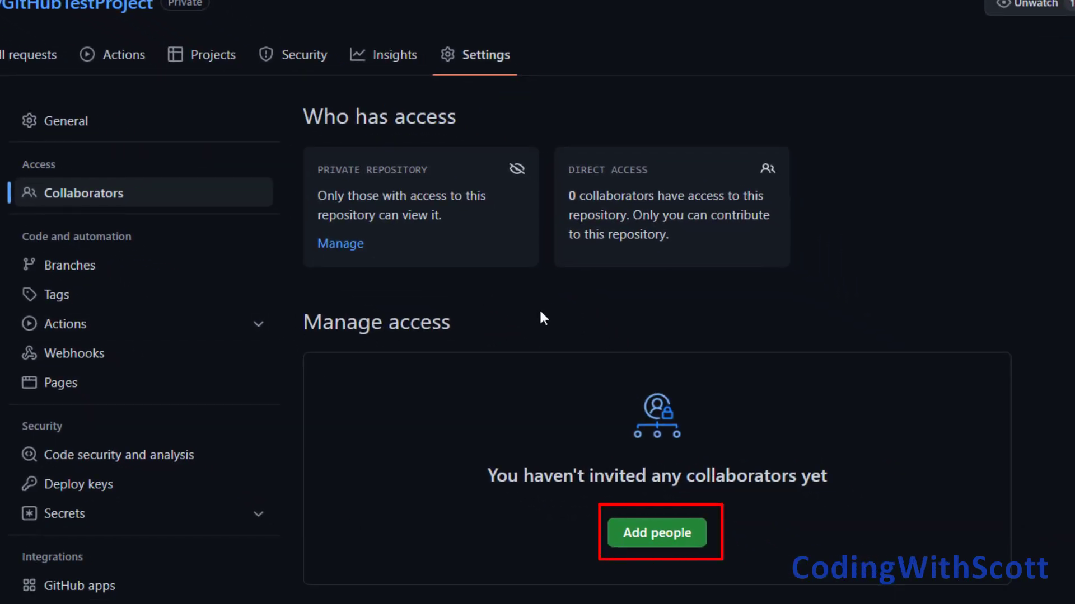
Find the author's other GitHub account by username and add it as a collaborator to MyGitHubTestProject
click(656, 537)
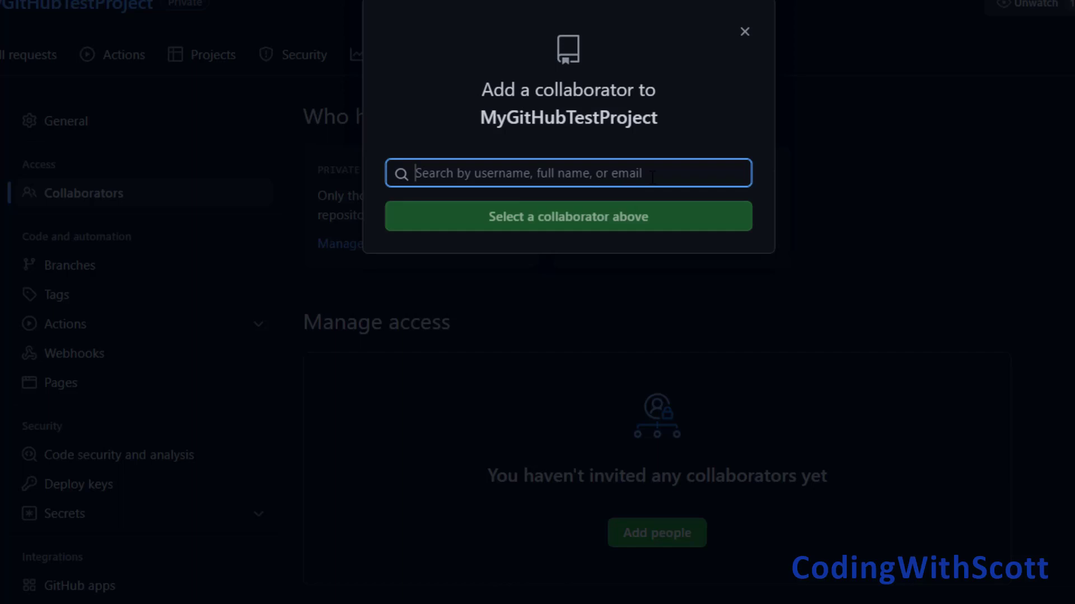
text(ScottLilly)
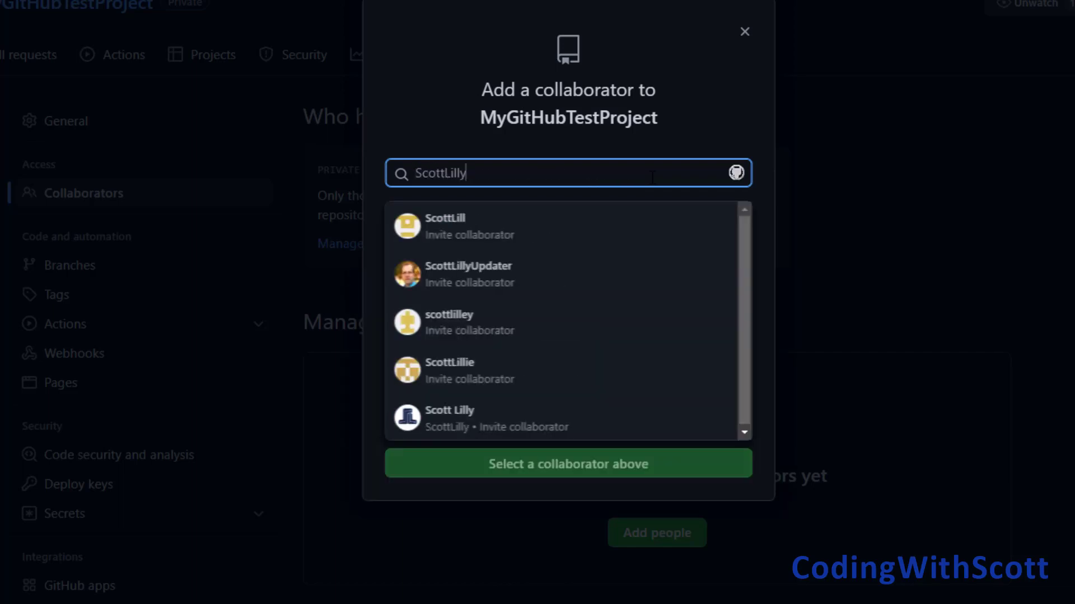
click(560, 227)
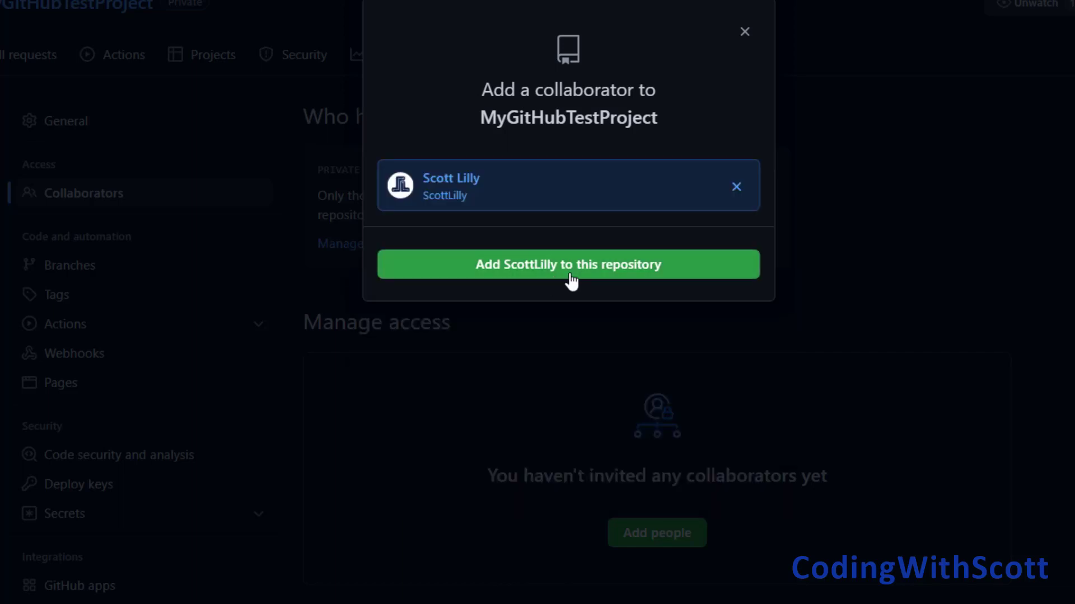
click(619, 269)
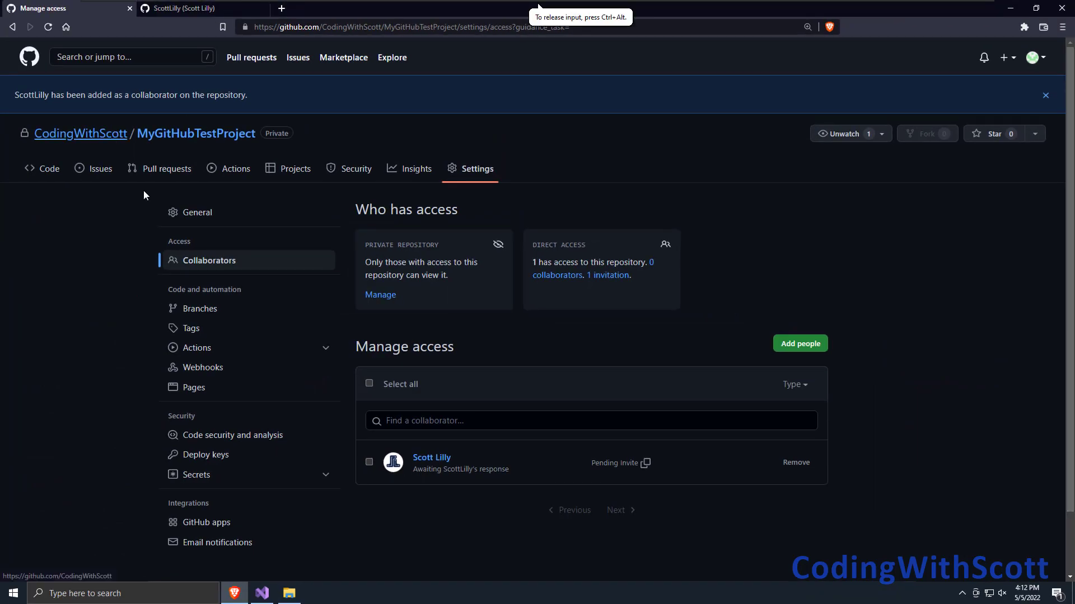
Switch to File Explorer, show the contents of the Projects folder on drive E, and collapse MyGitHubTestProject in the folder tree
click(262, 593)
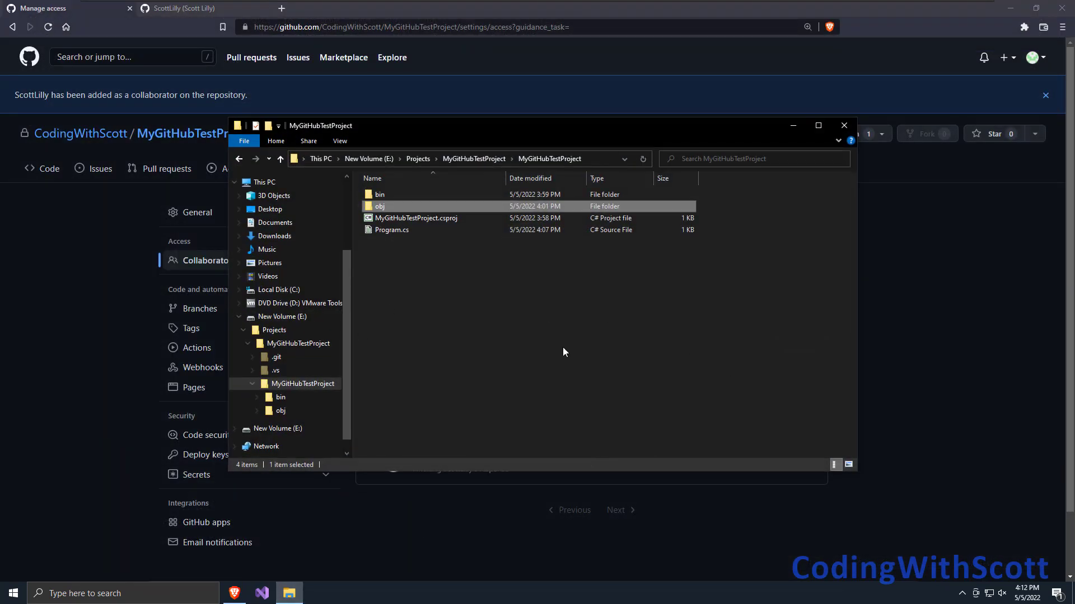
click(274, 330)
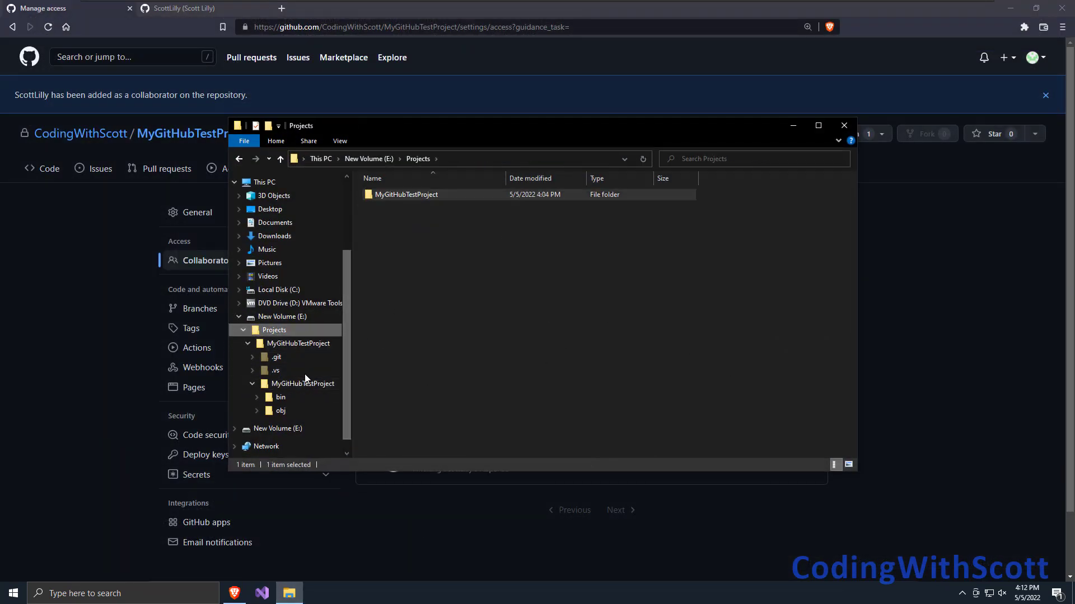
click(247, 344)
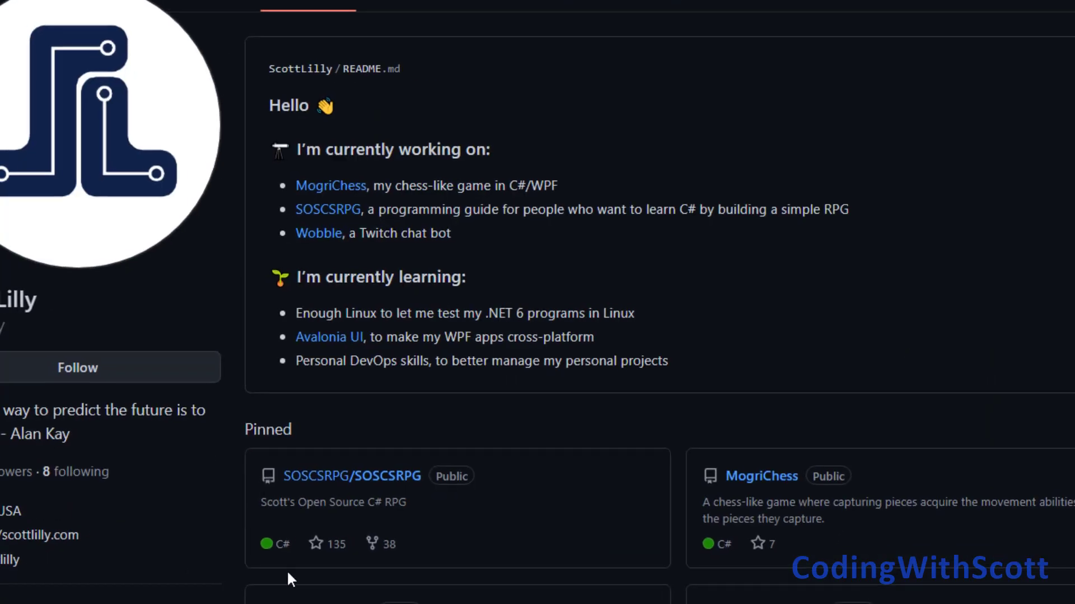
On the author's GitHub profile in the browser, open the Wordo repository from the repository list and copy its HTTPS clone URL
scroll(163, 468, down, 7)
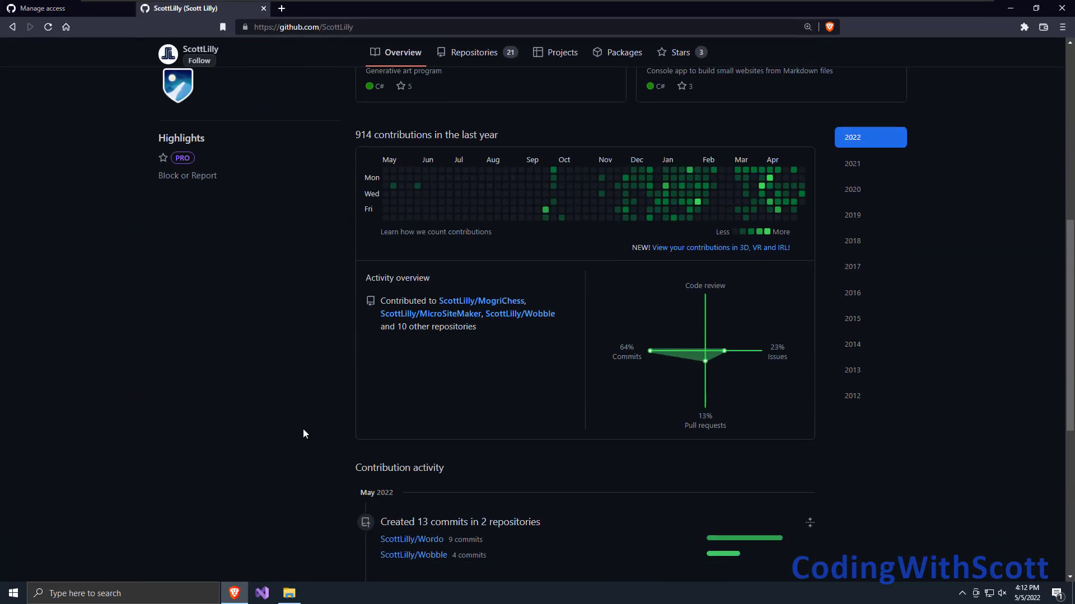
scroll(303, 433, up, 8)
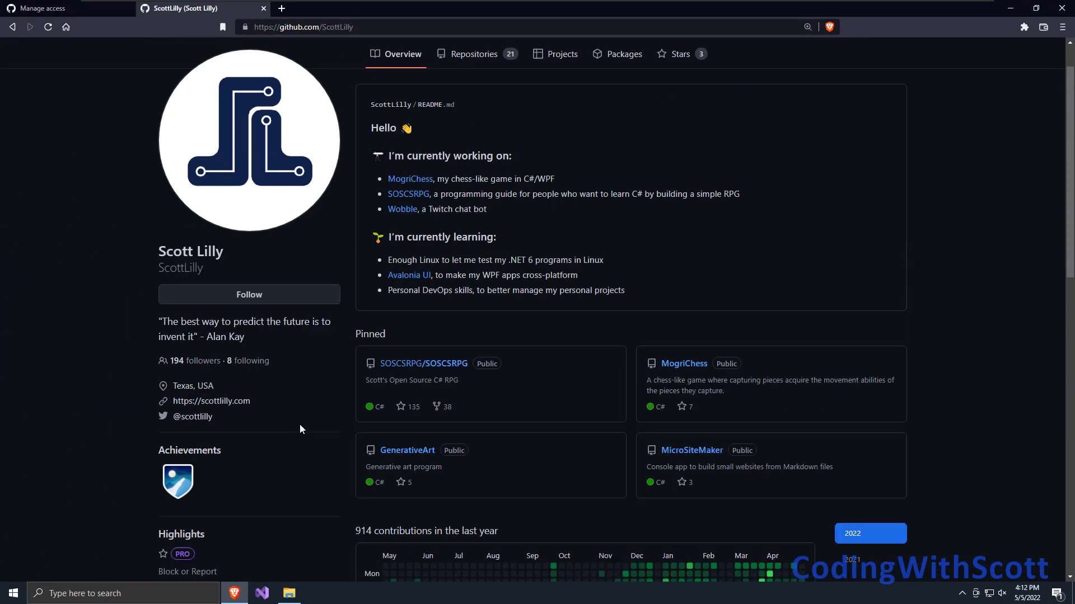
click(481, 109)
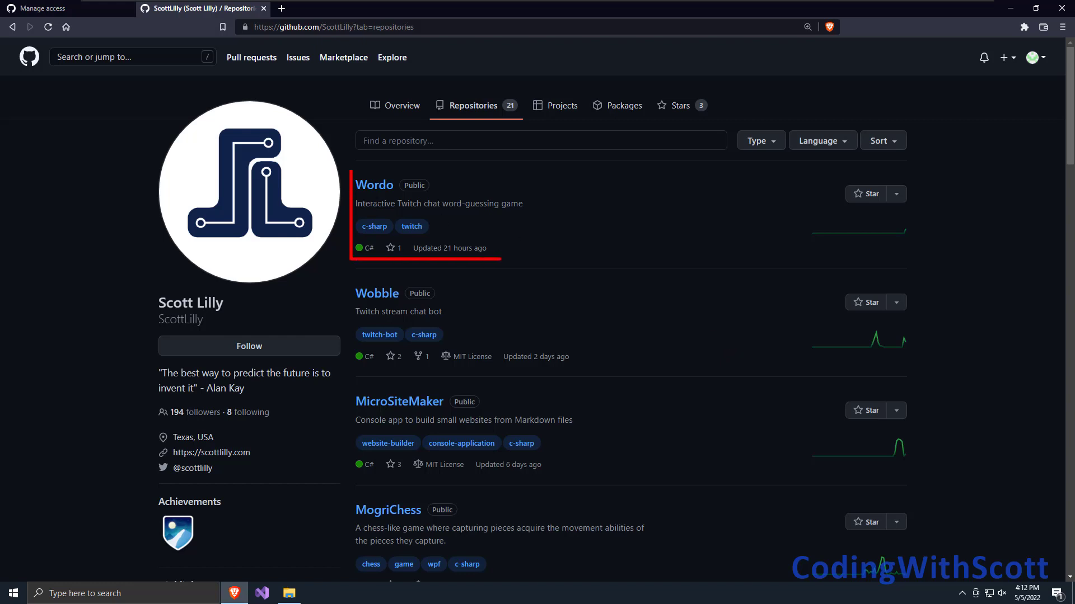
click(376, 193)
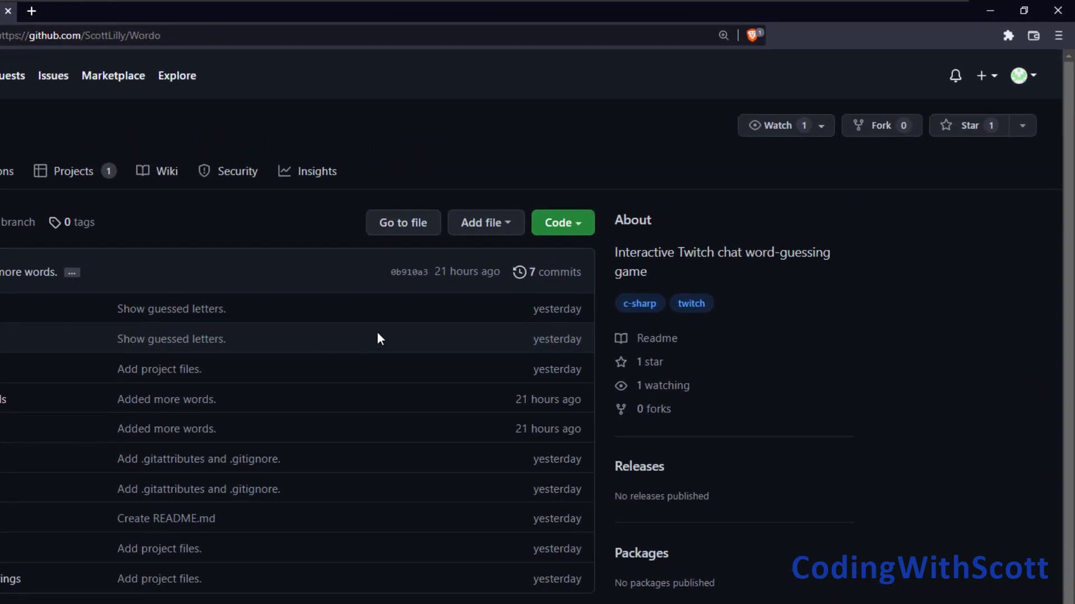
click(579, 233)
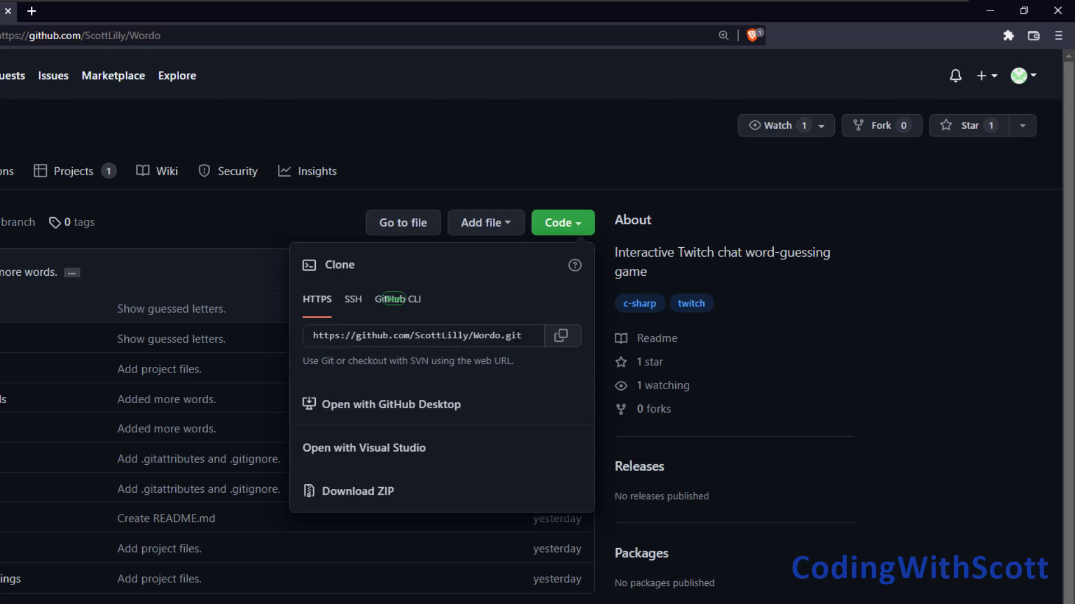
click(525, 336)
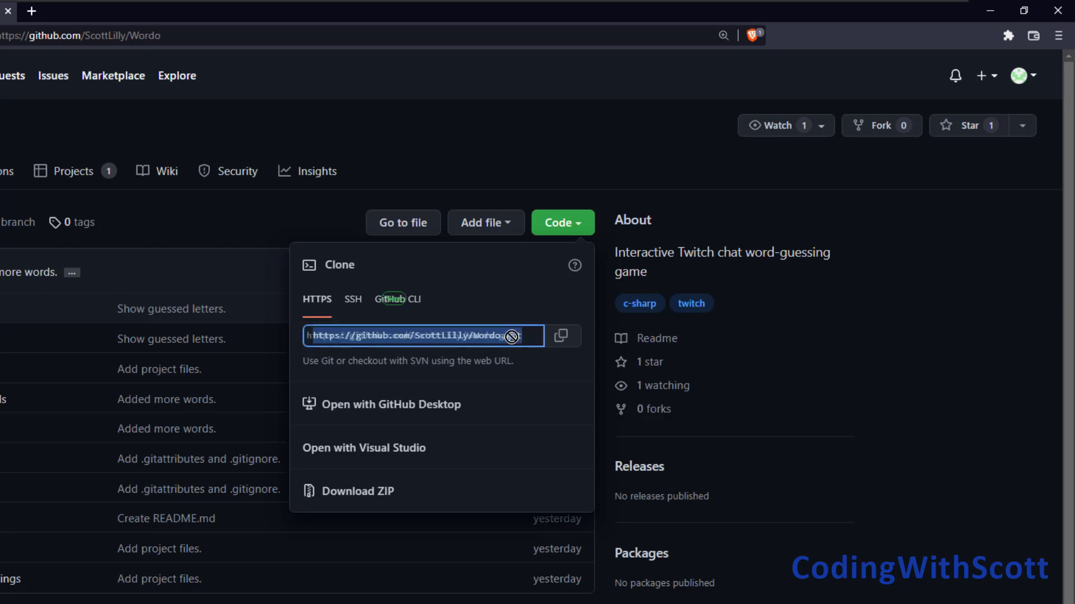
click(560, 347)
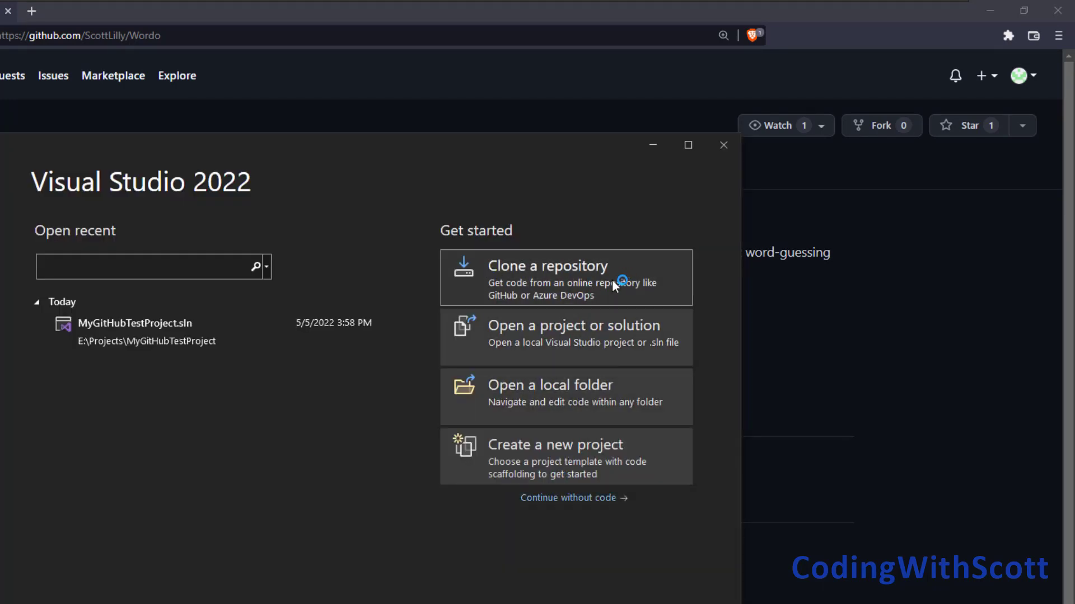
In Visual Studio, clone the Wordo repository from the copied URL into the local path E:\Projects\Wordo
click(562, 270)
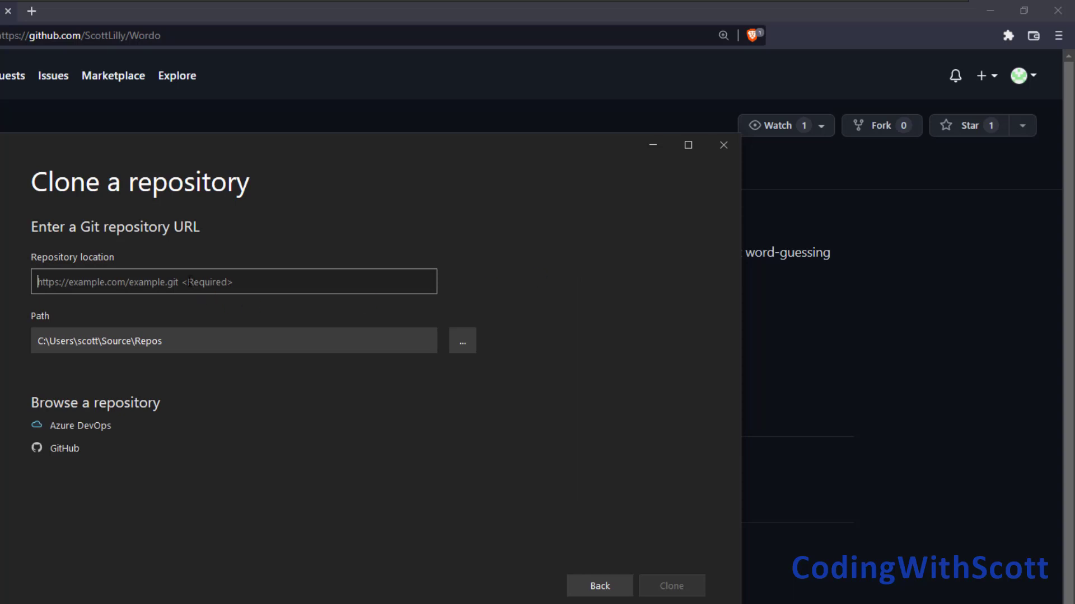
key(ctrl+v)
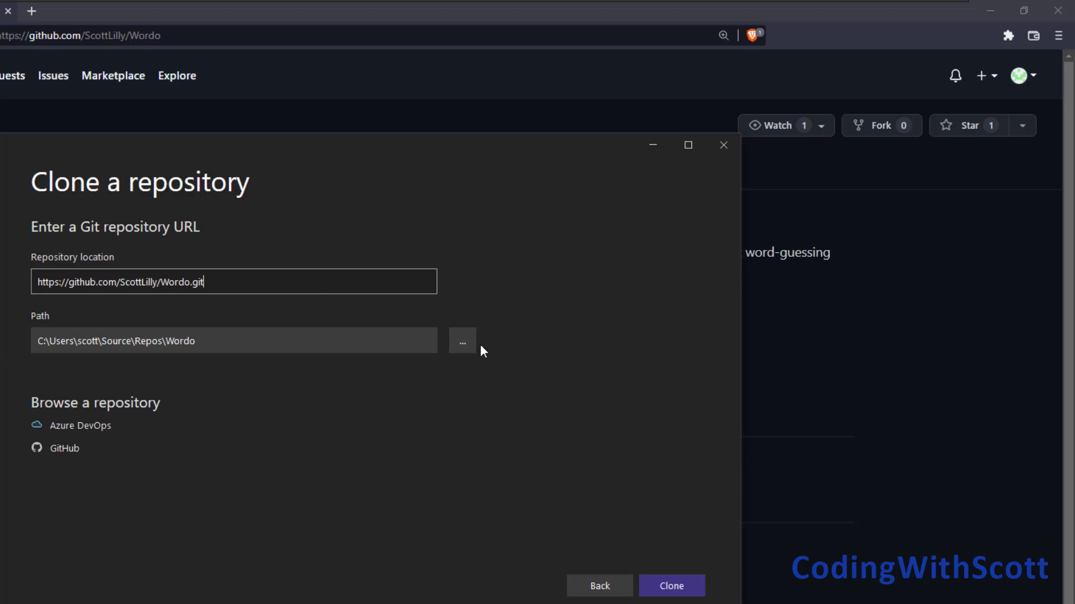
click(455, 344)
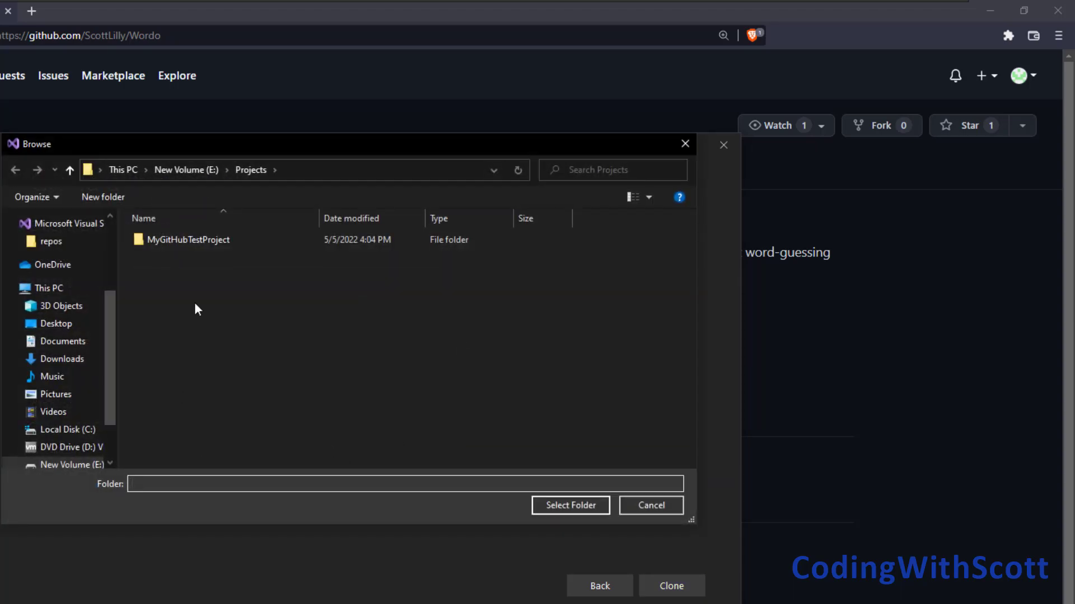
click(247, 171)
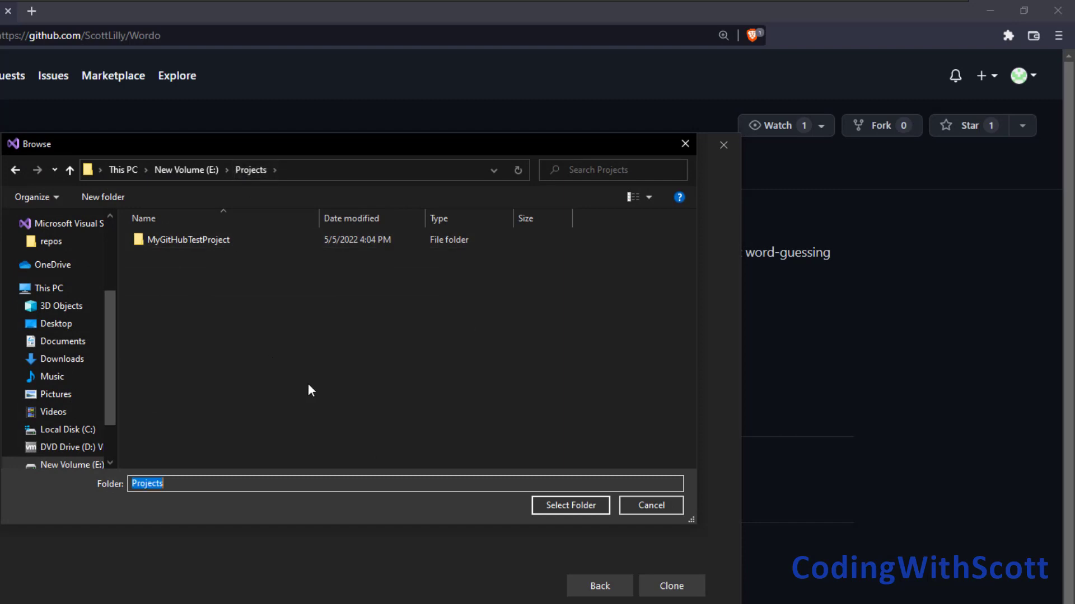
click(576, 506)
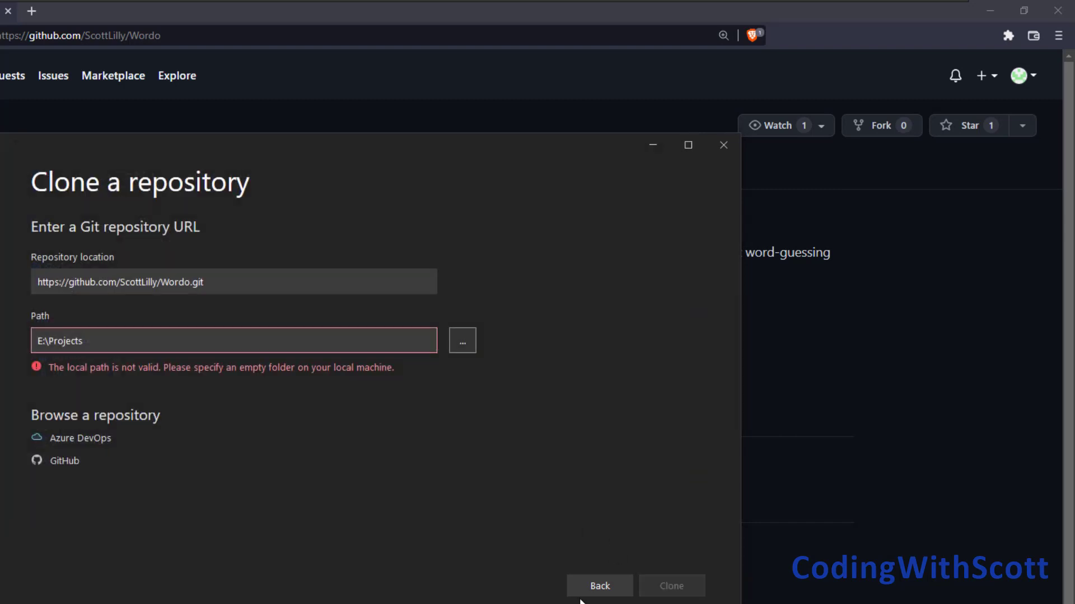
click(221, 344)
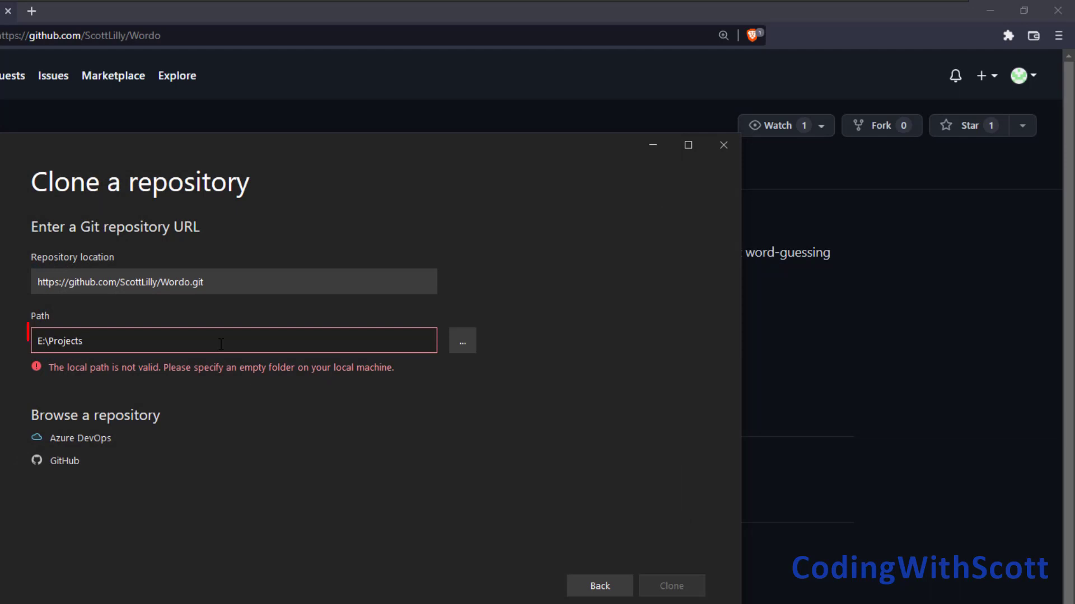
text(\Wor)
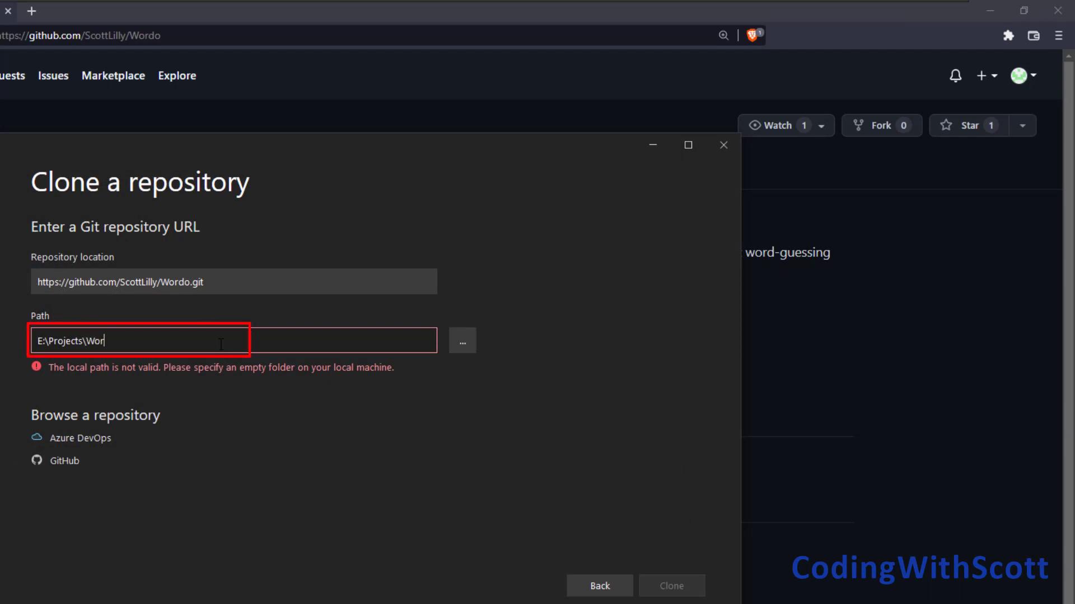
text(do)
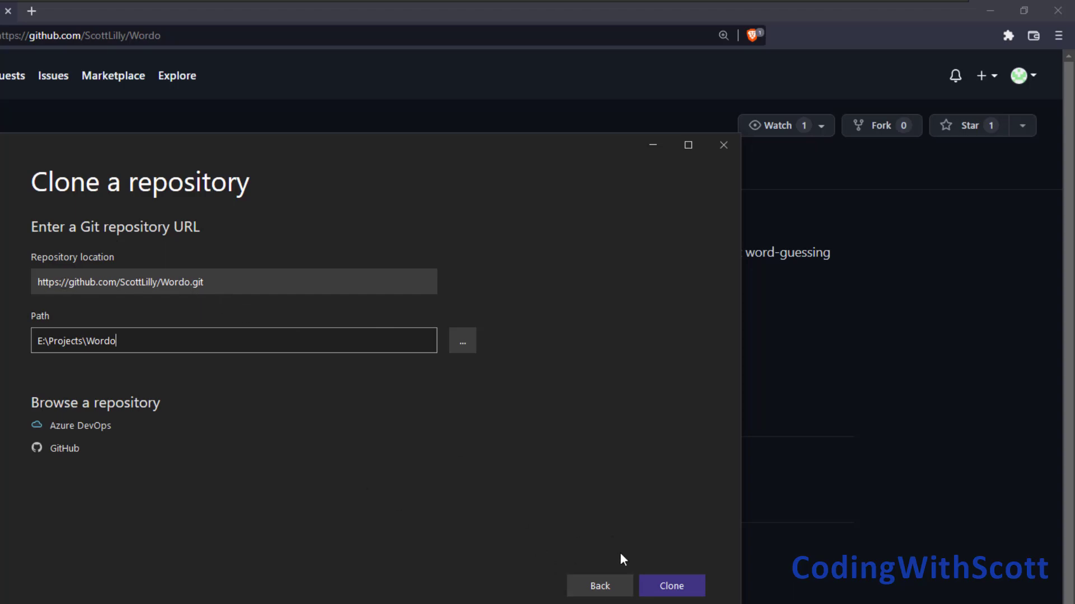
click(670, 587)
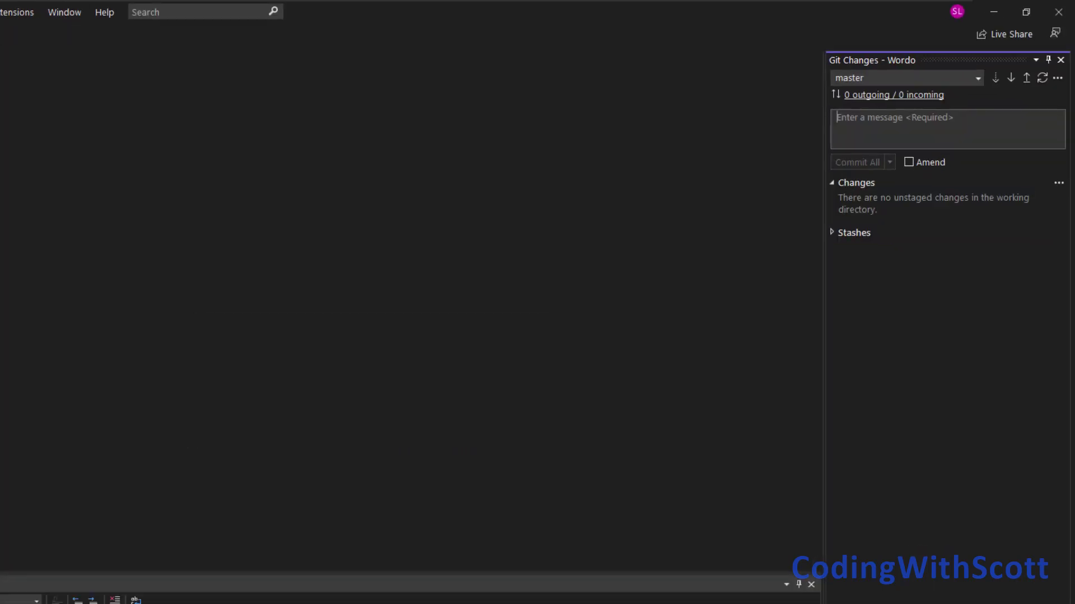
Switch to File Explorer and examine the cloned Wordo folder and its Core, Models, Services, ViewModels and WPF project folders
key(alt+Tab)
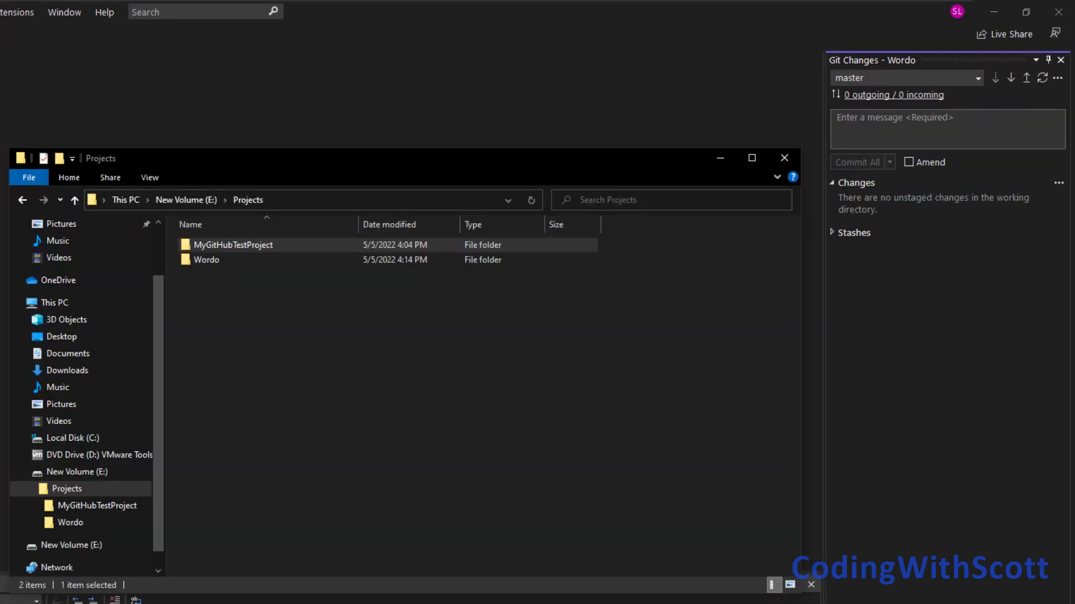
click(77, 522)
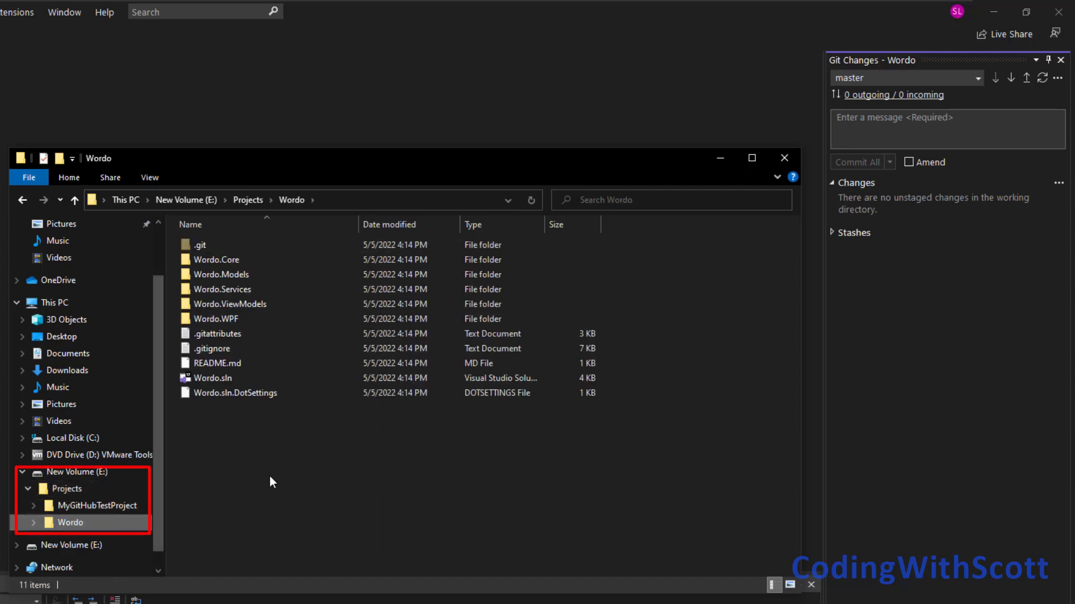
click(34, 523)
click(76, 447)
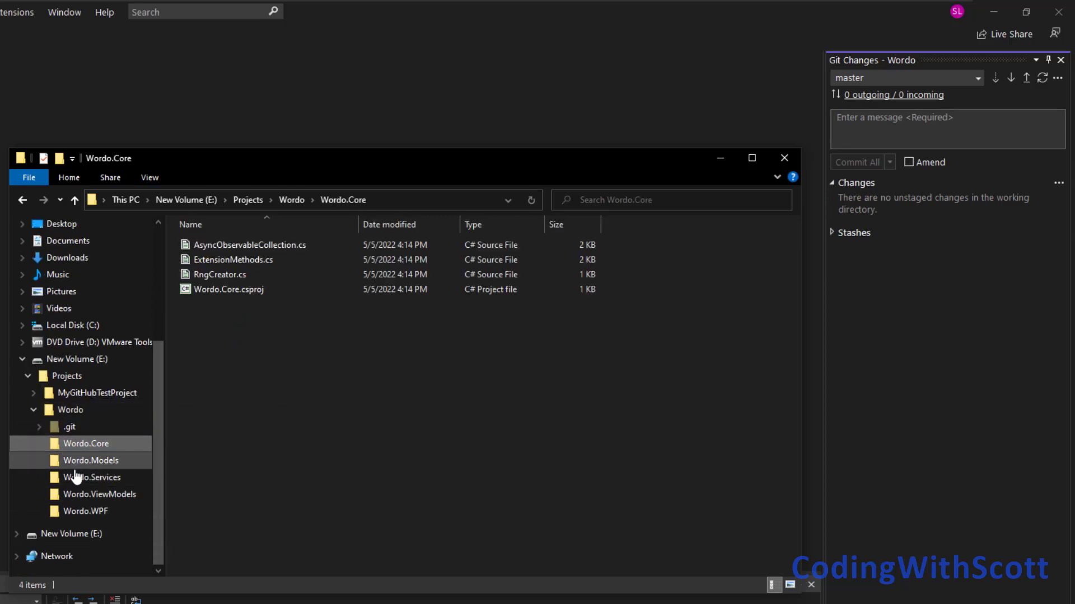
click(78, 462)
click(84, 478)
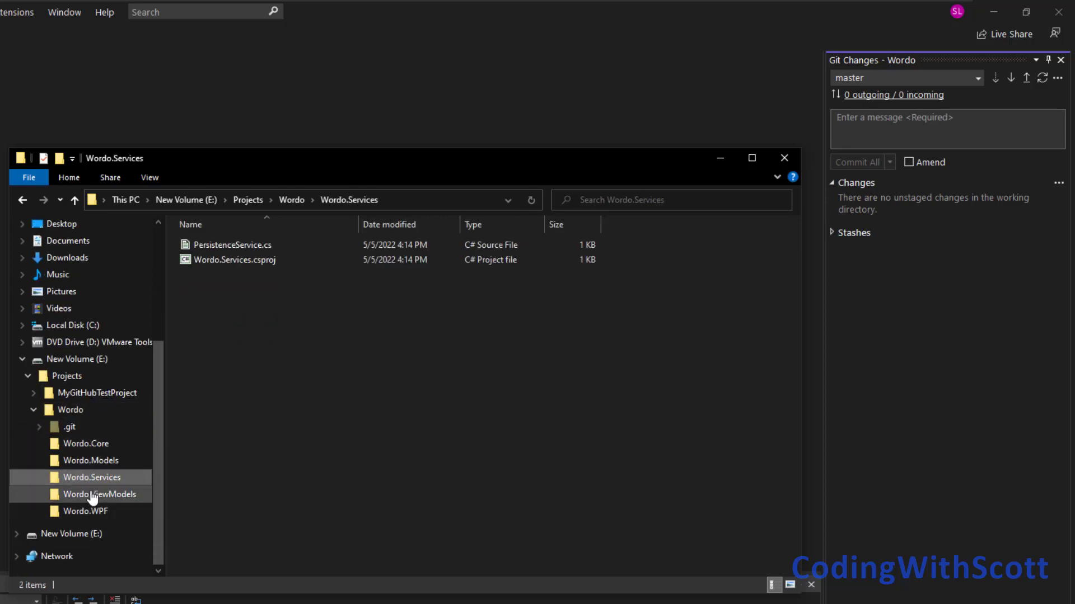
click(86, 495)
click(87, 511)
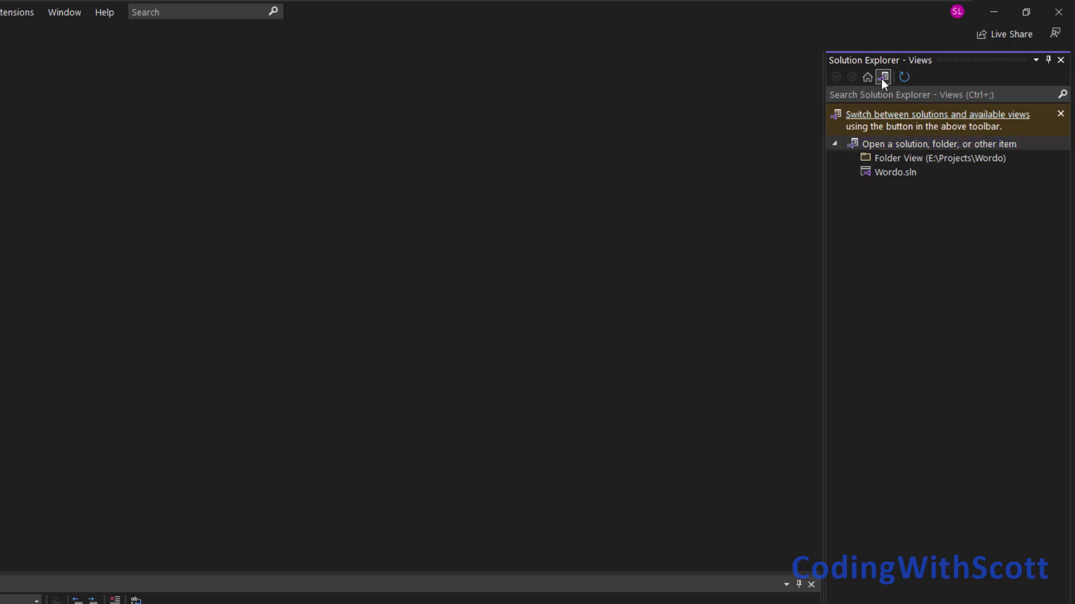
Switch back to Visual Studio and open the Wordo.sln solution from the available views of the cloned repository
click(898, 173)
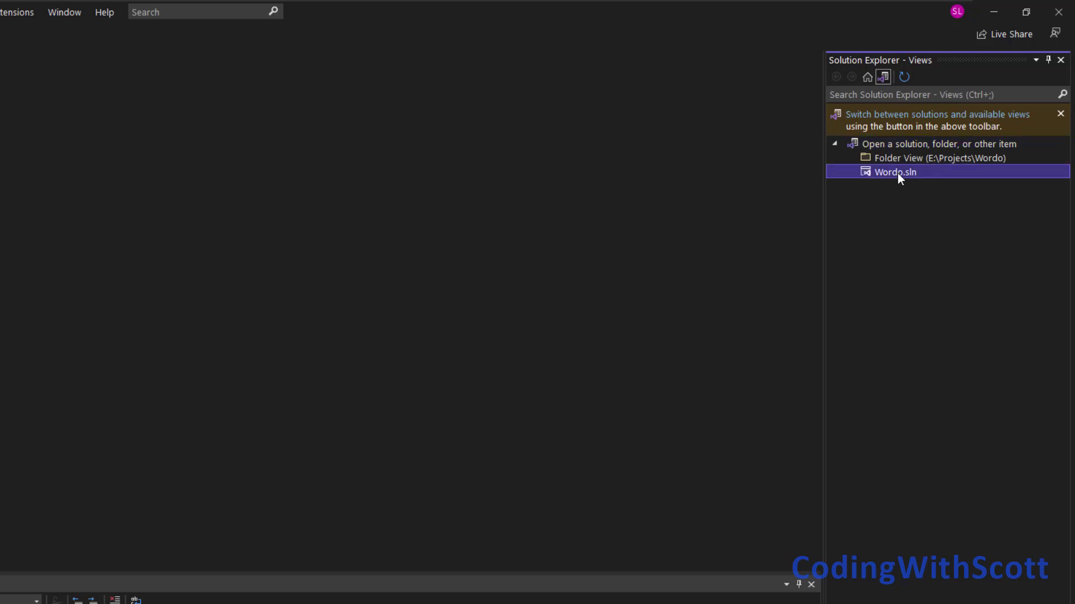
double_click(897, 173)
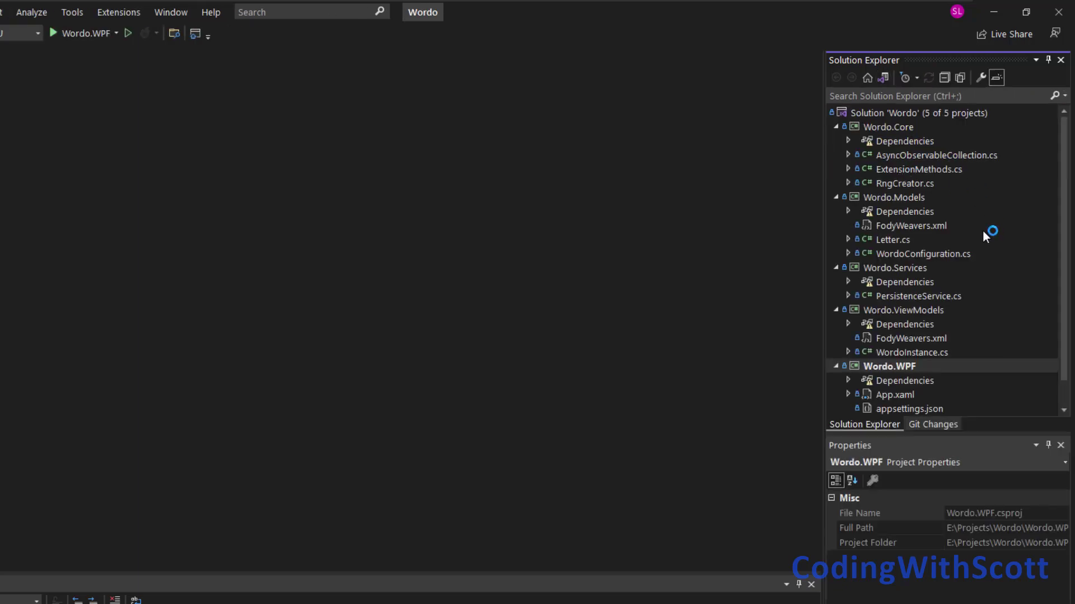